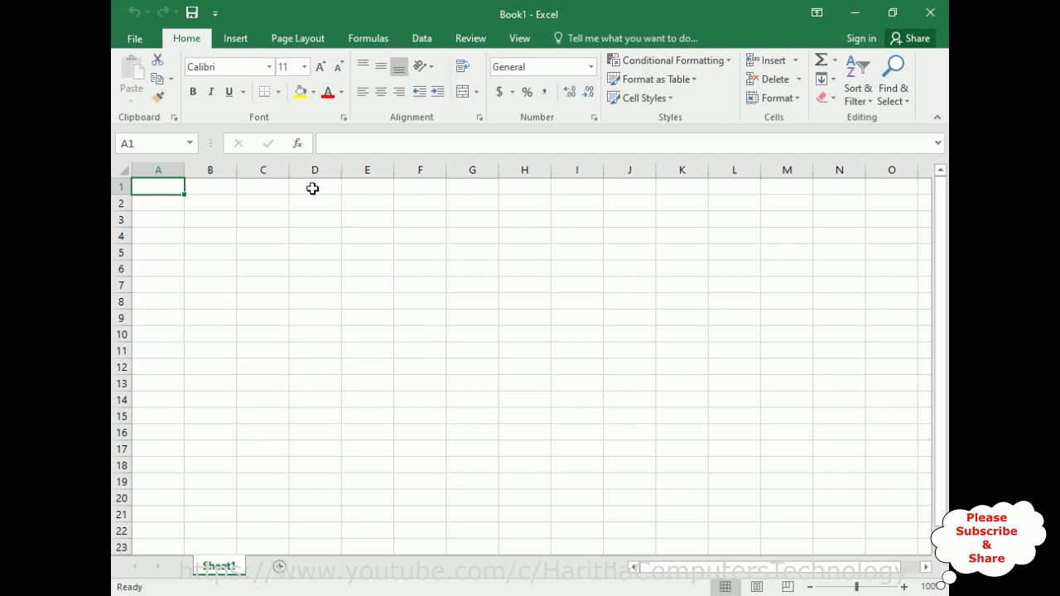
- Create an in-cell drop-down list in cell D1 with the source items Apple,Banana,kiwi,grapes,mango
{"action": "left_click", "coordinate": [313, 188]}
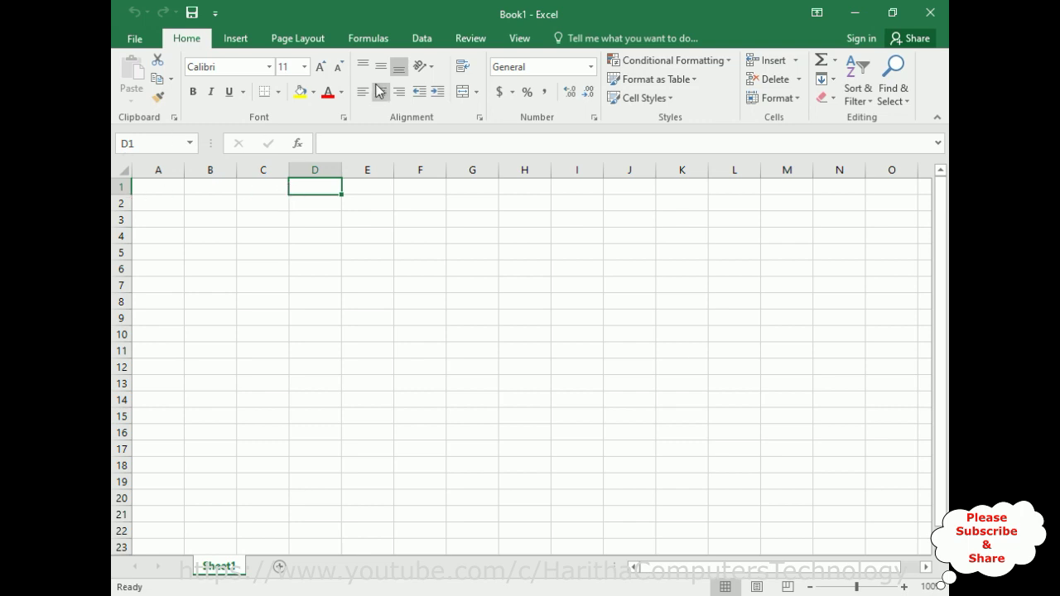
{"action": "left_click", "coordinate": [423, 41]}
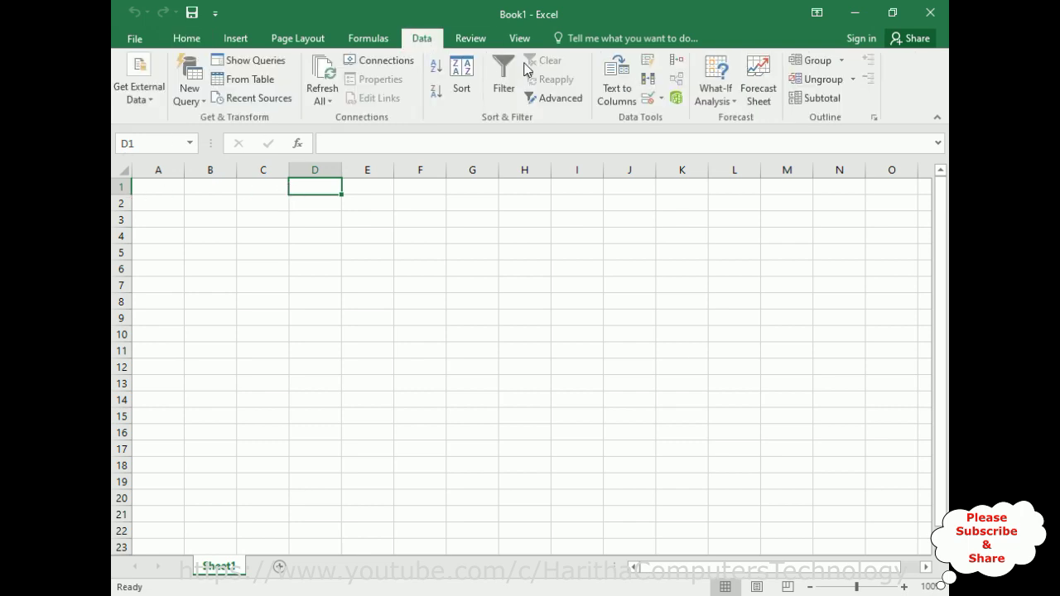
{"action": "left_click", "coordinate": [660, 99]}
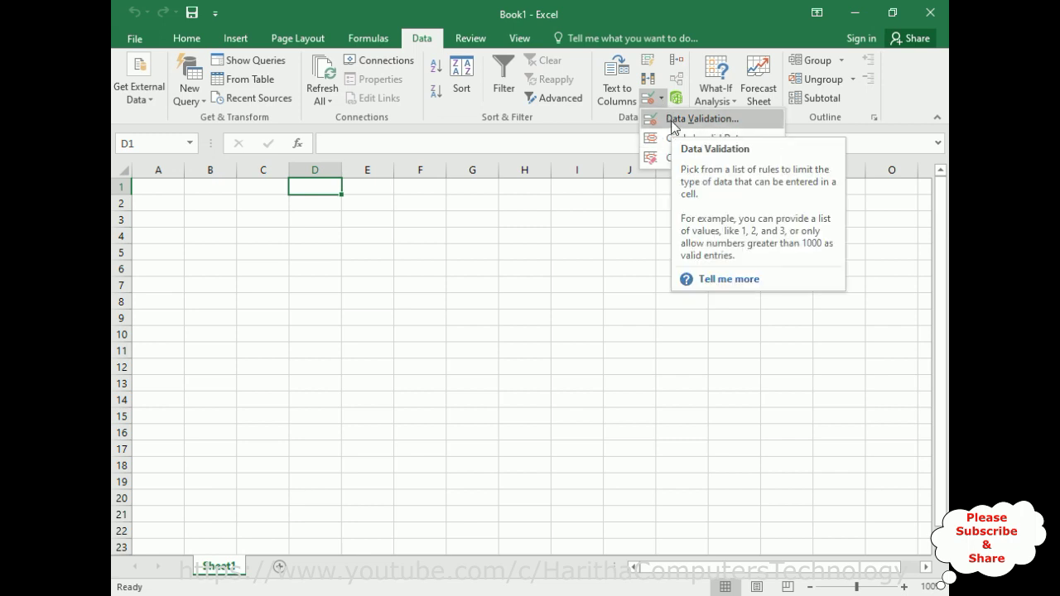
{"action": "left_click", "coordinate": [671, 121]}
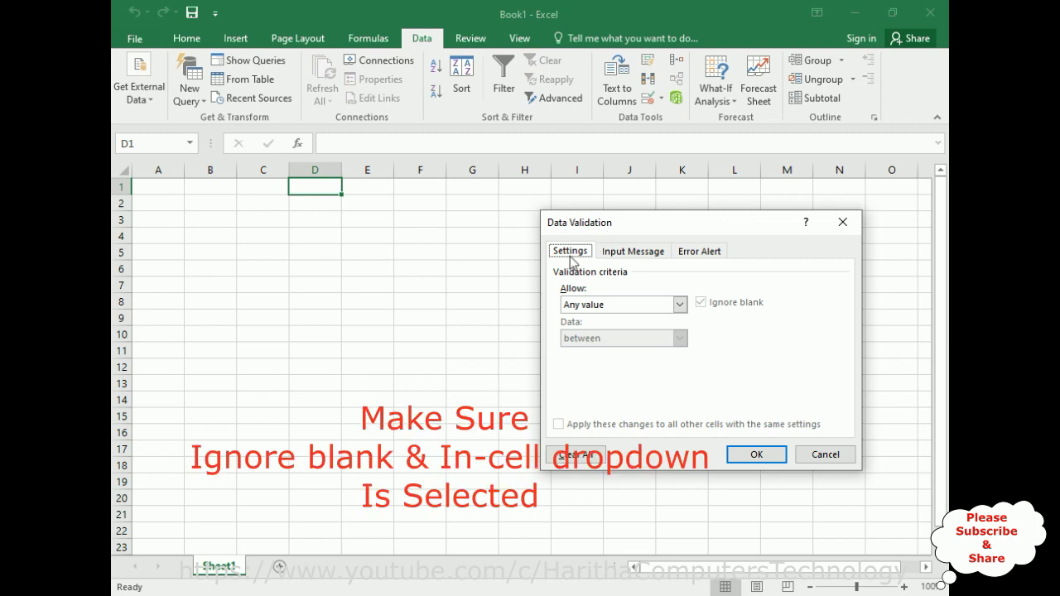
{"action": "left_click", "coordinate": [681, 305]}
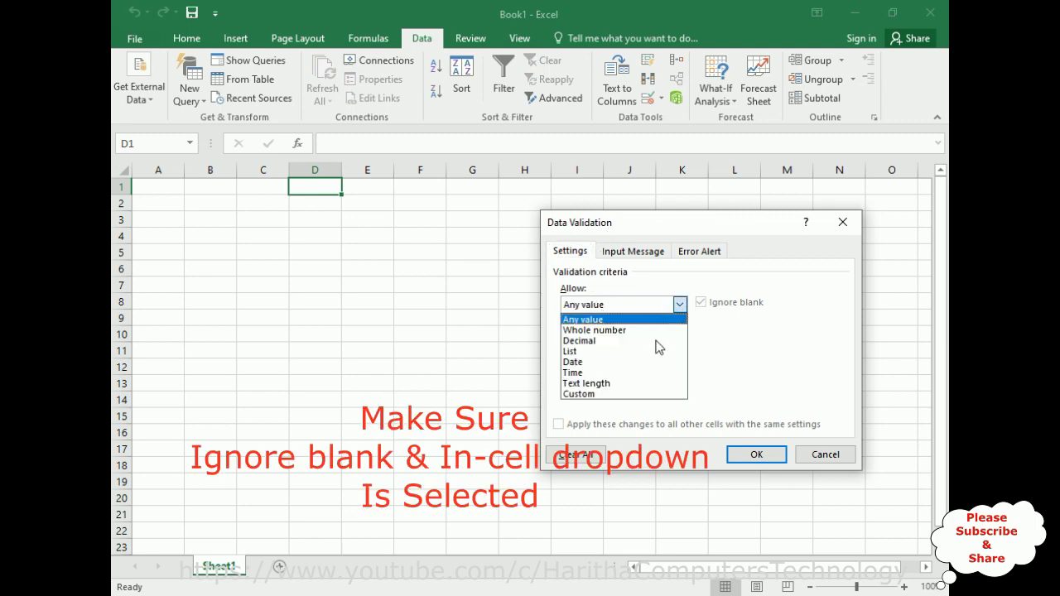
{"action": "left_click", "coordinate": [571, 356]}
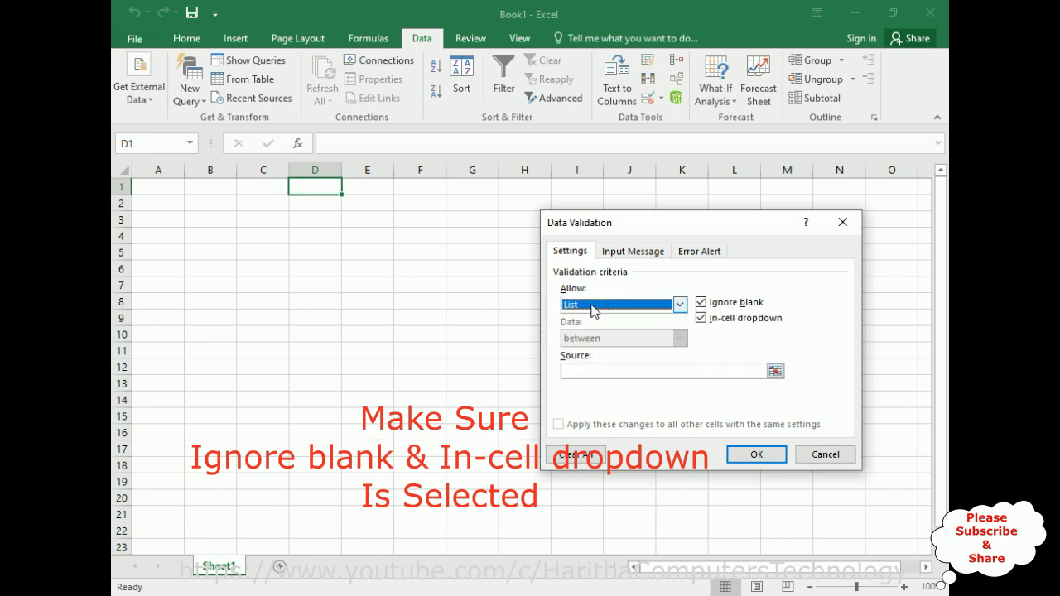
{"action": "left_click", "coordinate": [580, 372]}
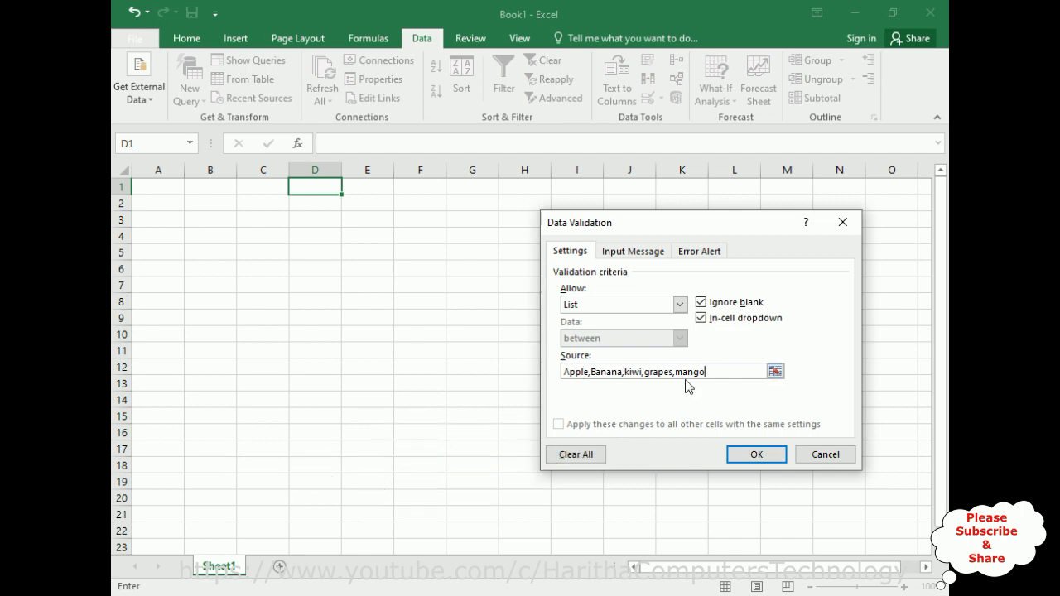
{"action": "left_click", "coordinate": [750, 456]}
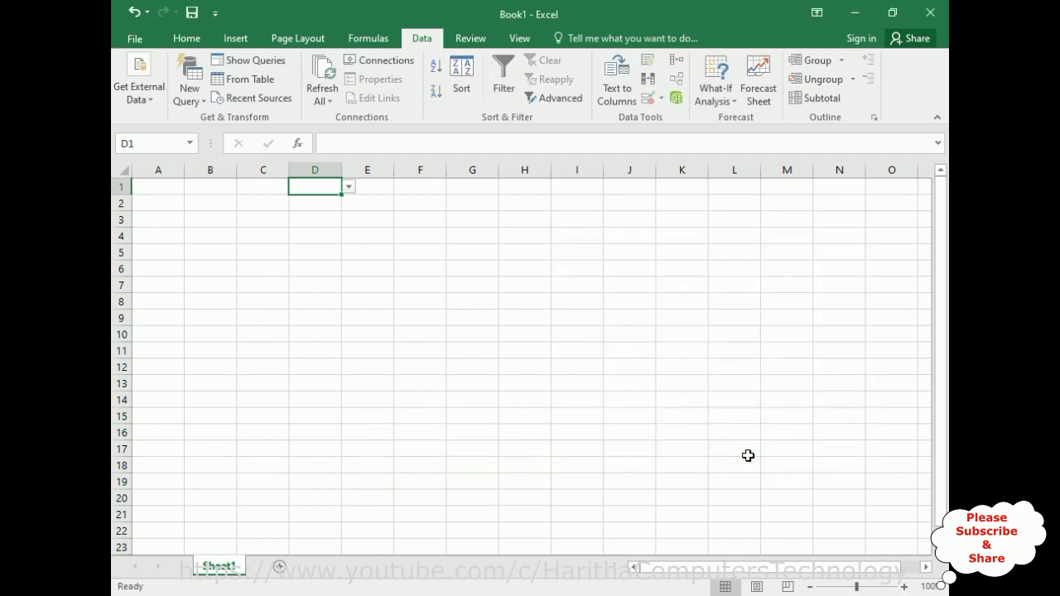
- Choose kiwi from the drop-down list in D1, and replace that choice with mango
{"action": "left_click", "coordinate": [348, 187]}
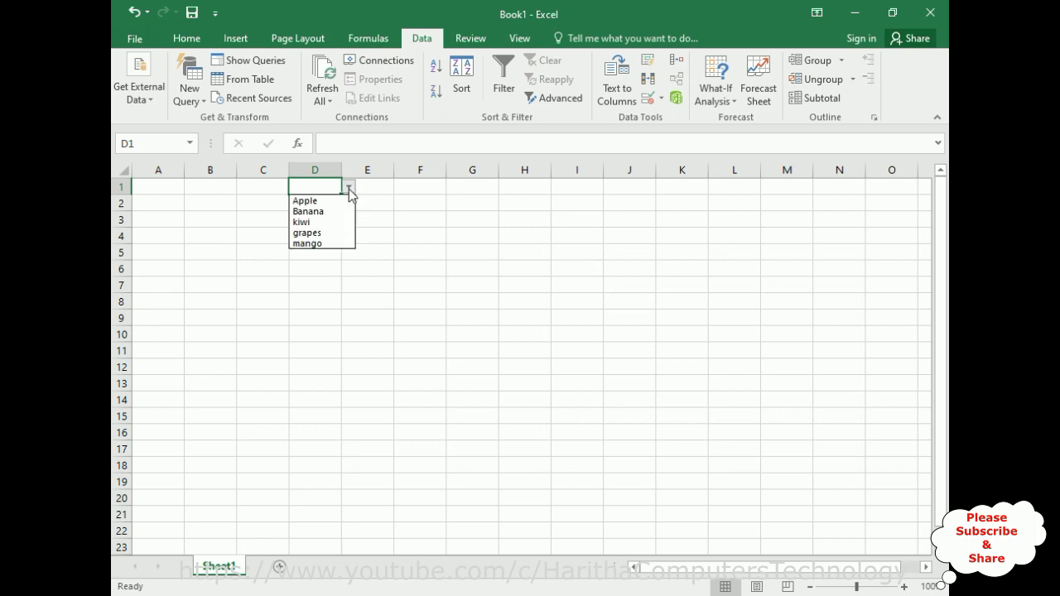
{"action": "left_click", "coordinate": [313, 222]}
{"action": "left_click", "coordinate": [348, 187]}
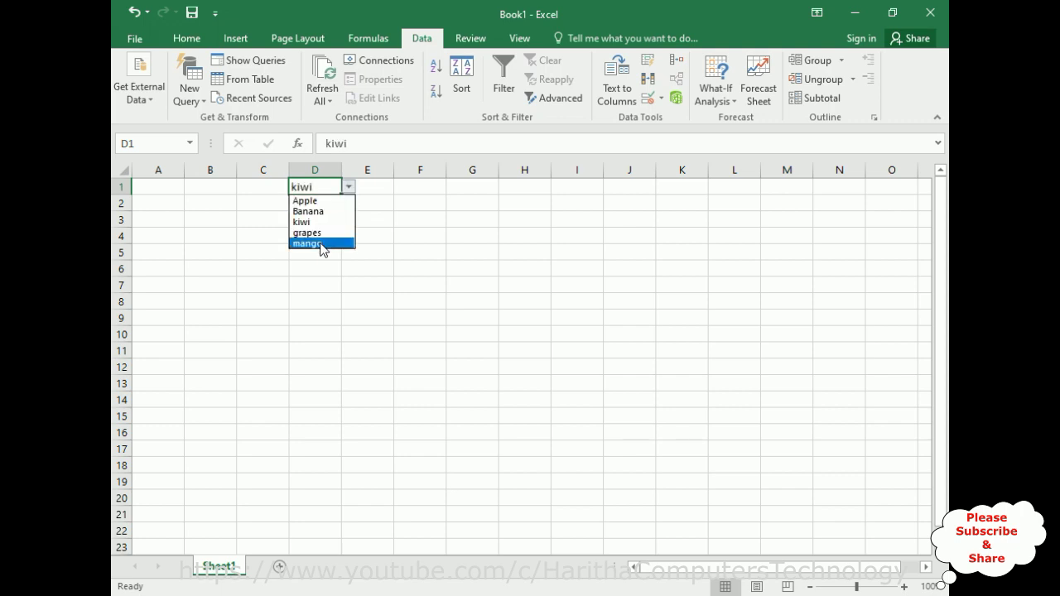
{"action": "left_click", "coordinate": [321, 243]}
{"action": "left_click", "coordinate": [349, 188]}
{"action": "left_click", "coordinate": [519, 224]}
- Enter a list of eight first names, one per cell, in H3 through H10
{"action": "left_click", "coordinate": [520, 222]}
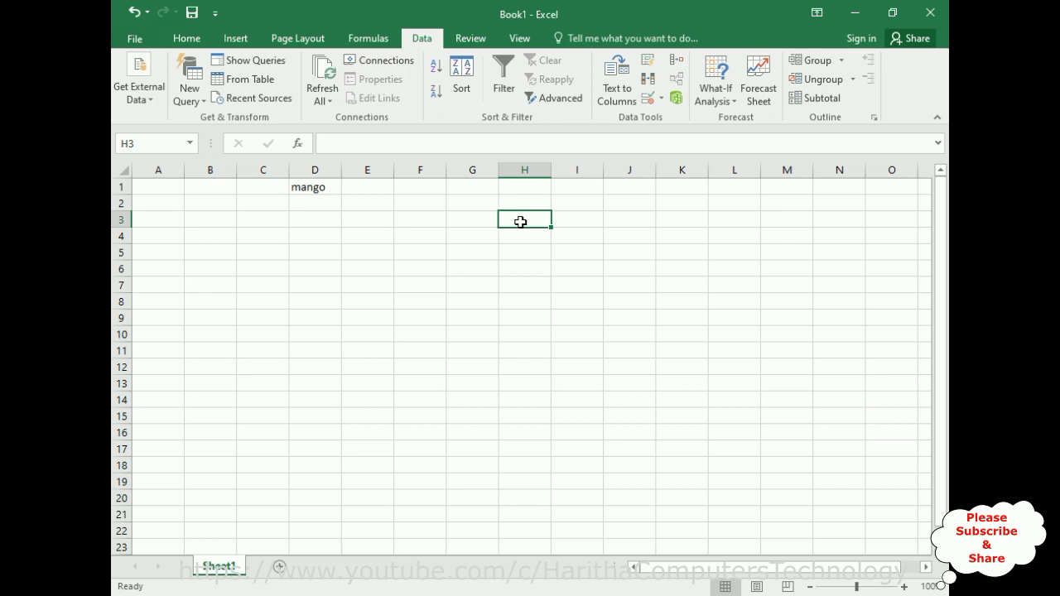
{"action": "type", "text": "Jak"}
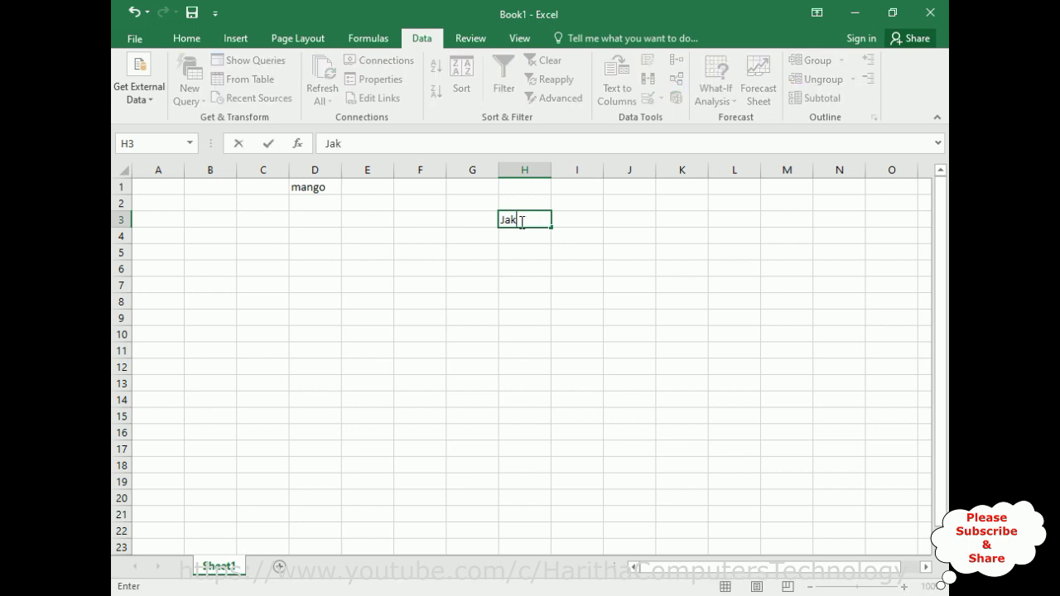
{"action": "key", "text": "Return"}
{"action": "type", "text": "peter"}
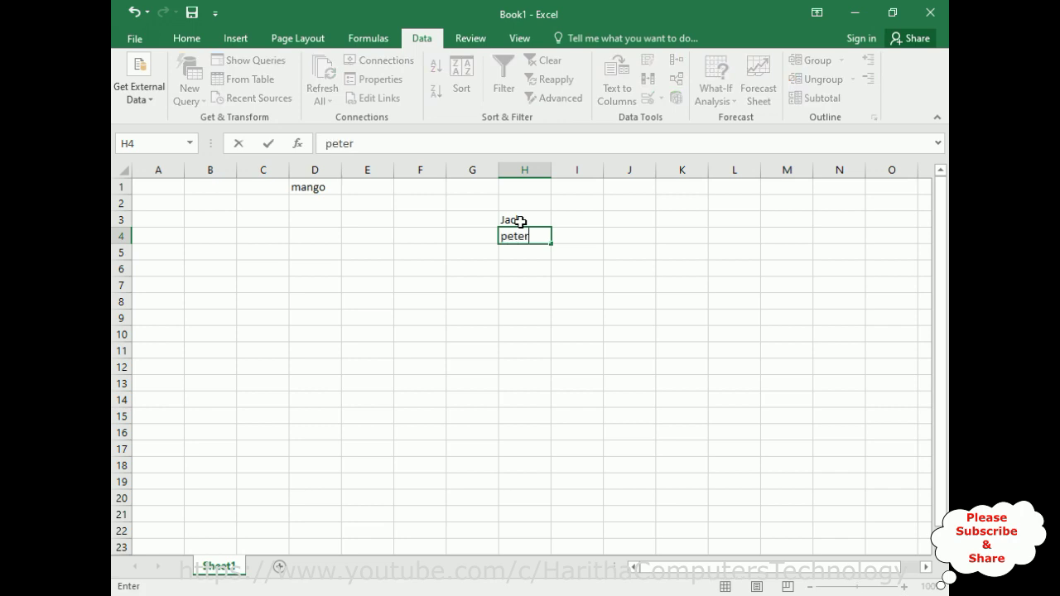
{"action": "key", "text": "Return"}
{"action": "type", "text": "ben"}
{"action": "key", "text": "Return"}
{"action": "type", "text": "ra"}
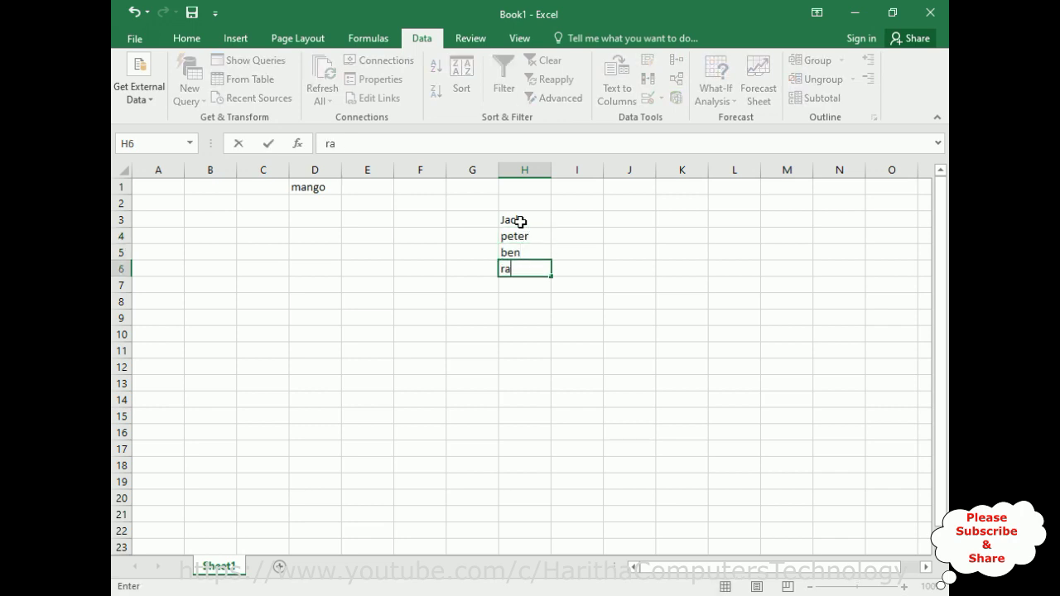
{"action": "type", "text": "jesh"}
{"action": "key", "text": "Return"}
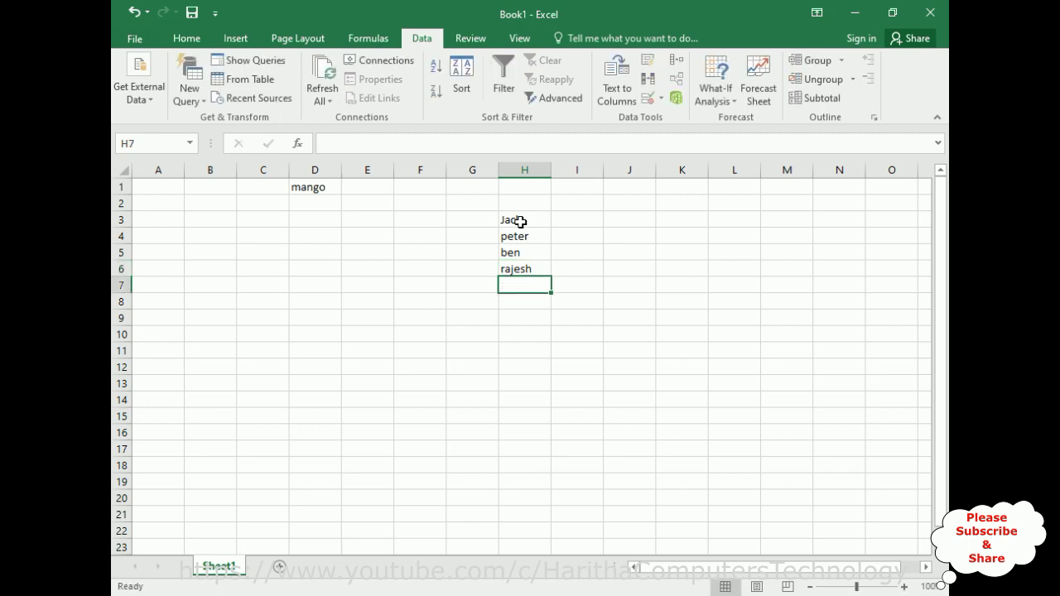
{"action": "type", "text": "ali"}
{"action": "key", "text": "Return"}
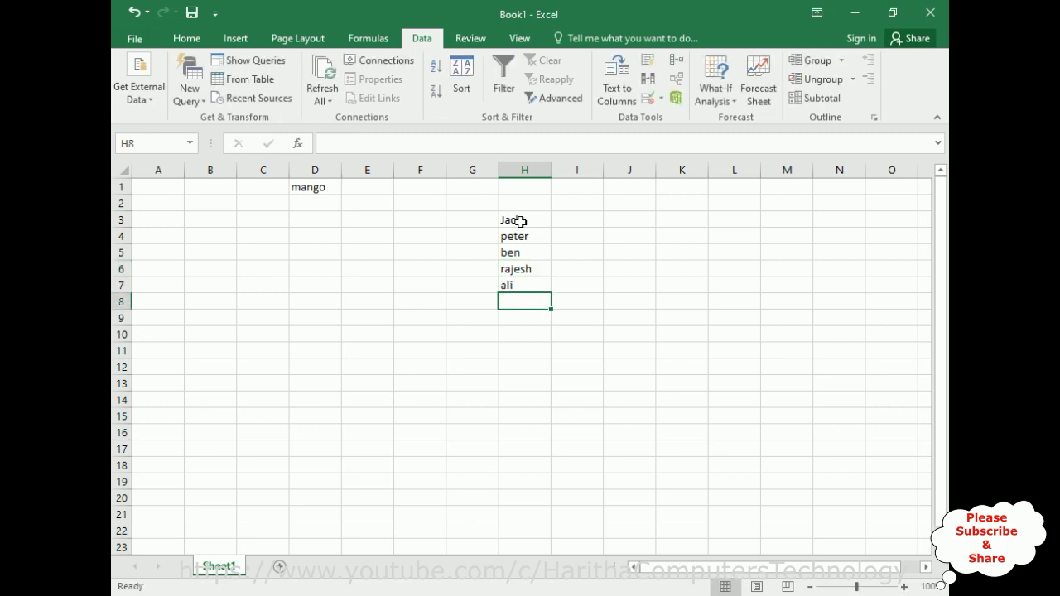
{"action": "type", "text": "vamshi"}
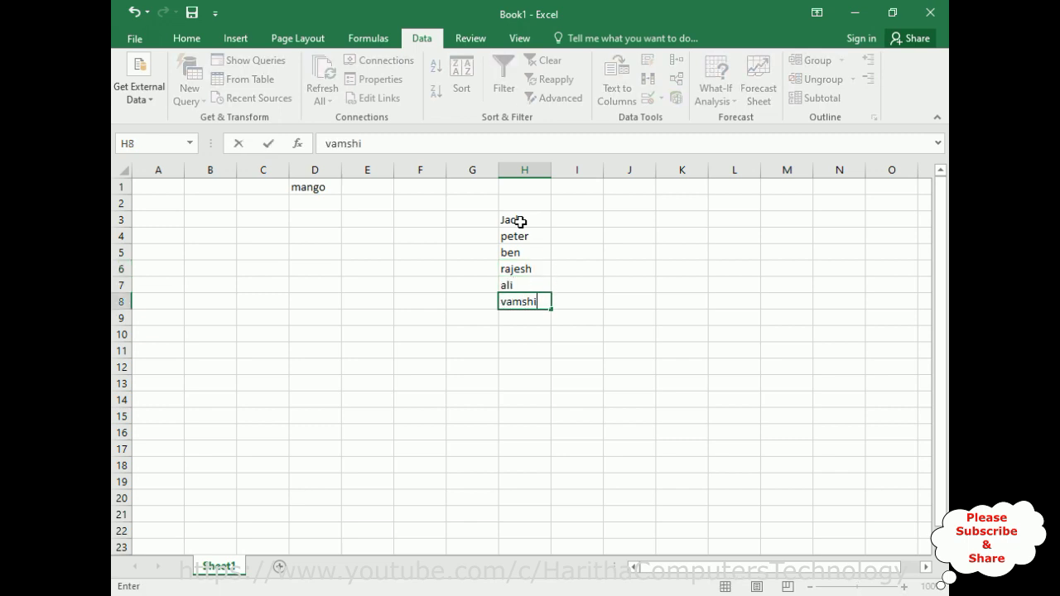
{"action": "key", "text": "Return"}
{"action": "type", "text": "lalitha"}
{"action": "key", "text": "Return"}
{"action": "type", "text": "kumar"}
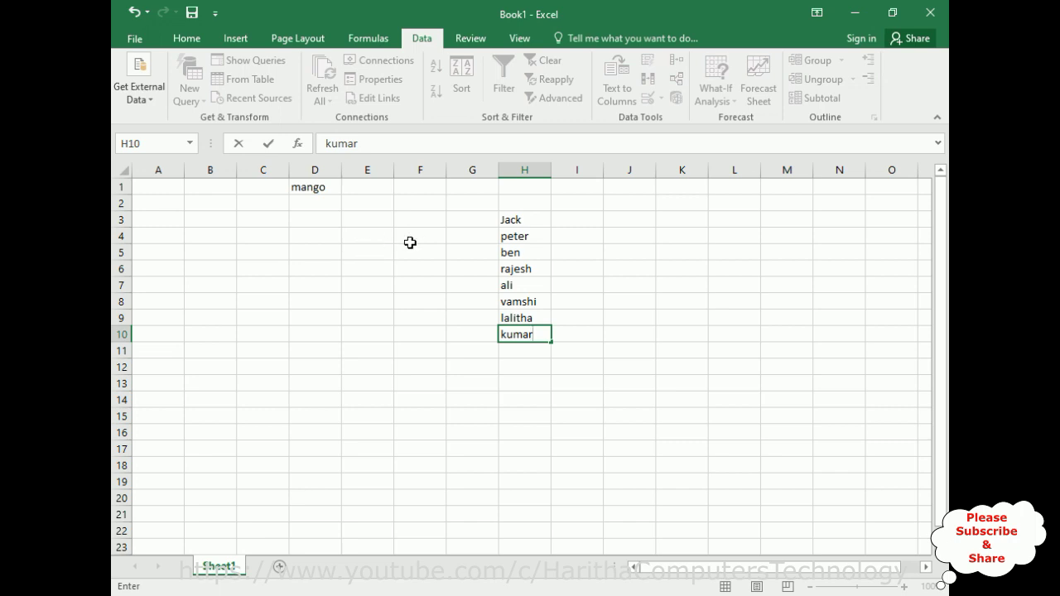
- Create a list-type data validation drop-down in cell E1 using the range =$H$3:$H$10 as its source
{"action": "left_click", "coordinate": [377, 189]}
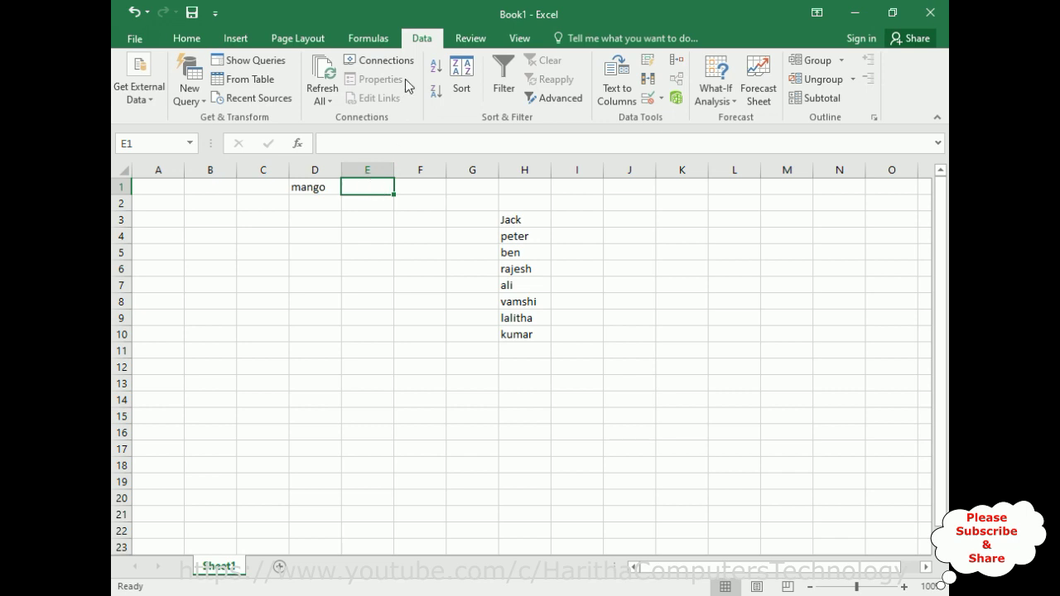
{"action": "left_click", "coordinate": [661, 101]}
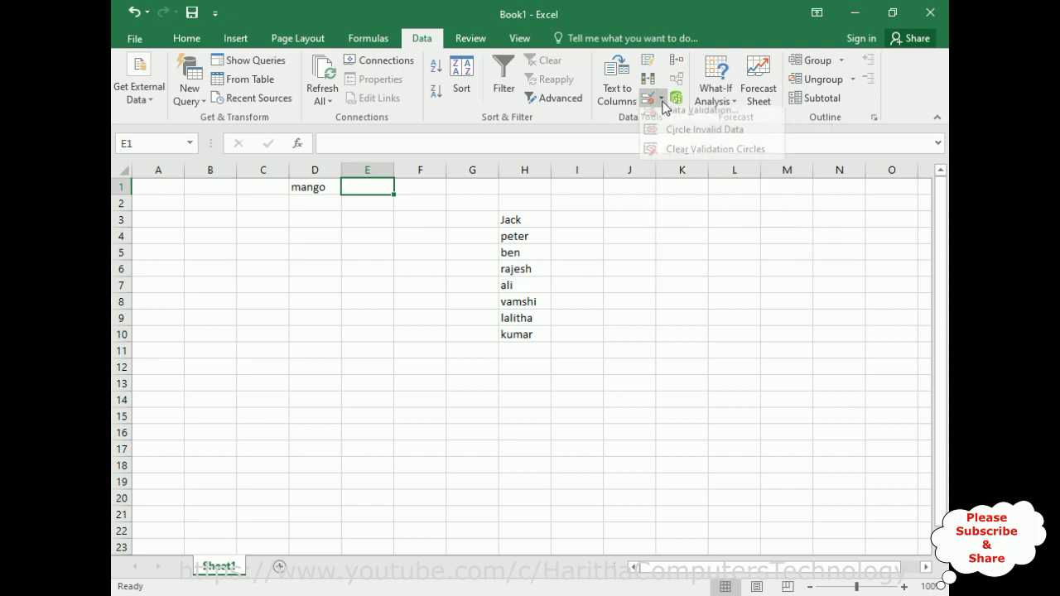
{"action": "left_click", "coordinate": [674, 120]}
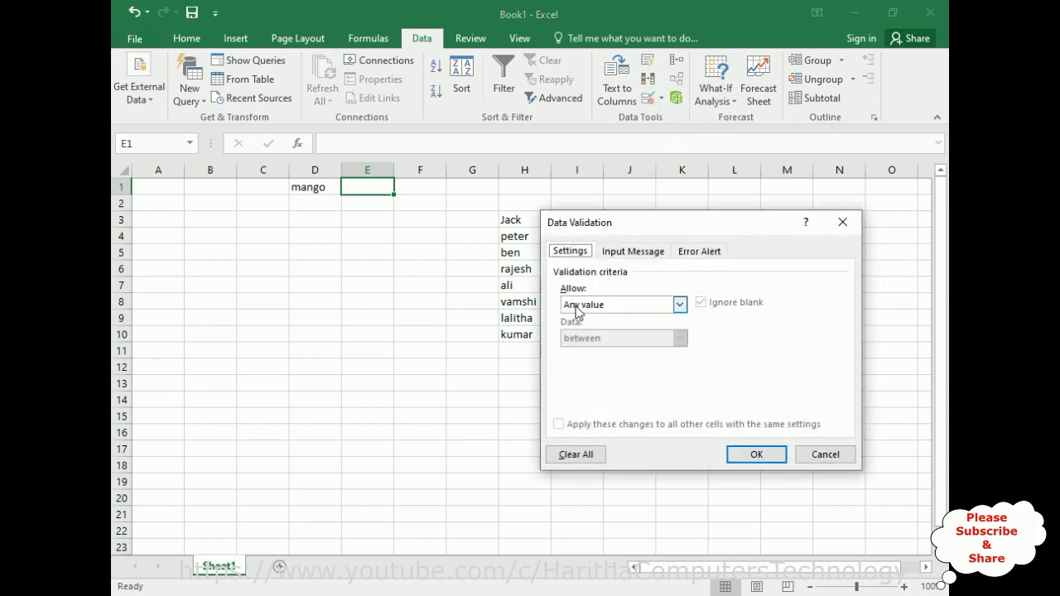
{"action": "left_click", "coordinate": [683, 303]}
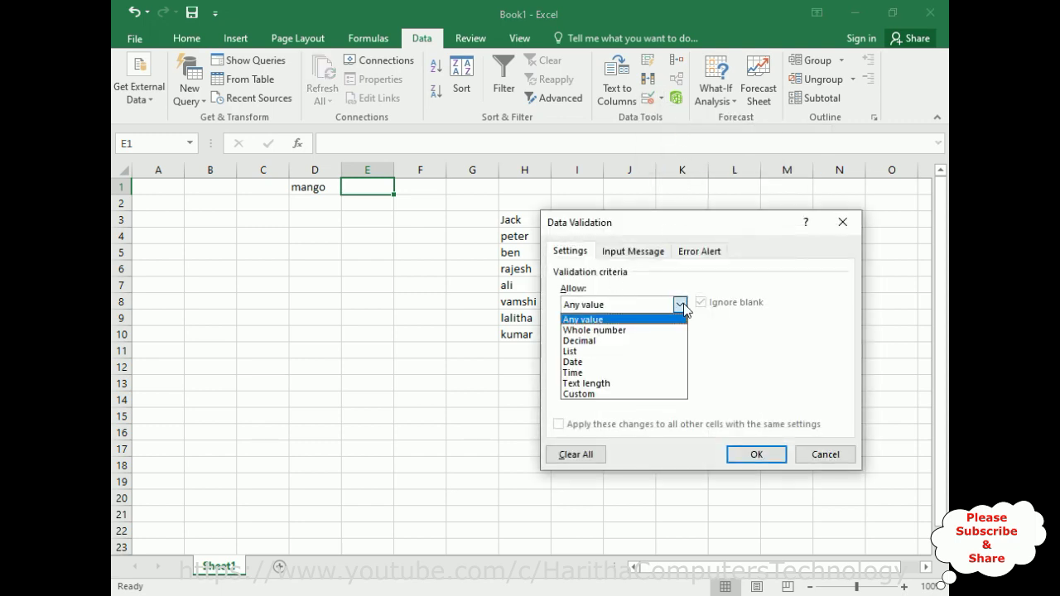
{"action": "left_click", "coordinate": [593, 352]}
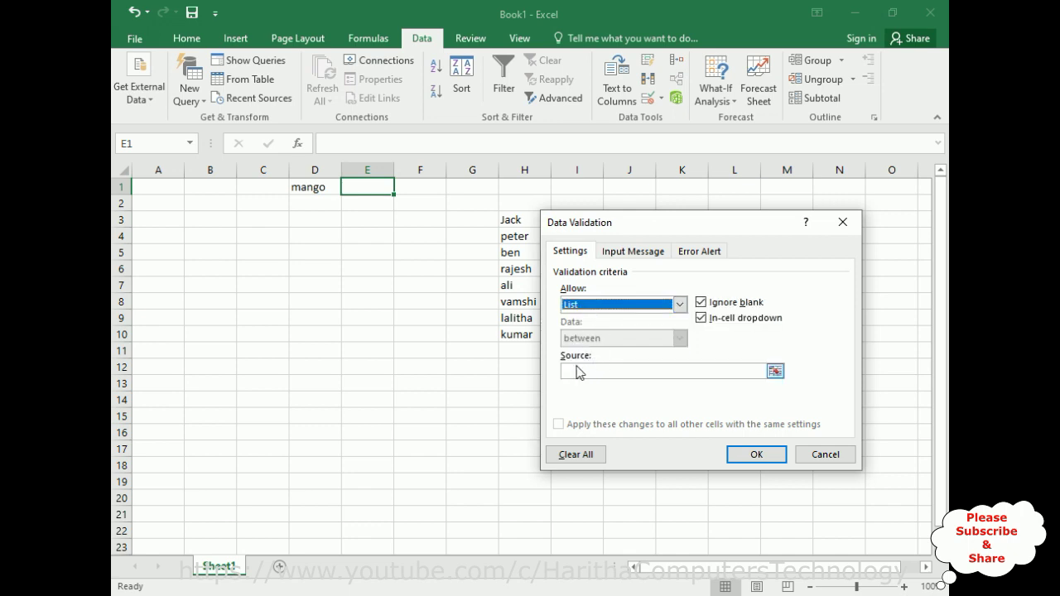
{"action": "left_click", "coordinate": [774, 372]}
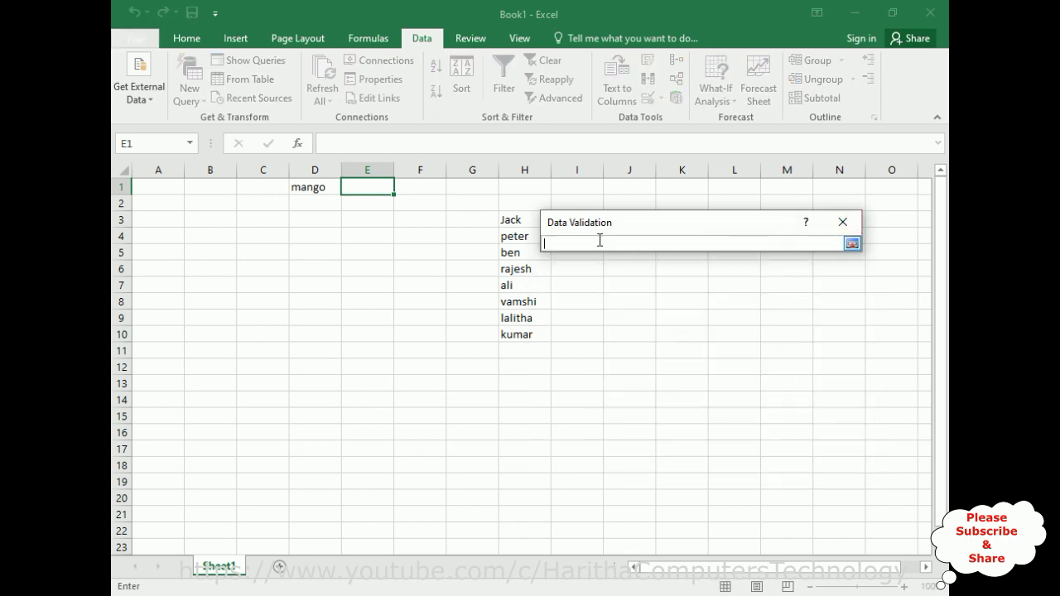
{"action": "left_click_drag", "start_coordinate": [508, 219], "coordinate": [518, 334]}
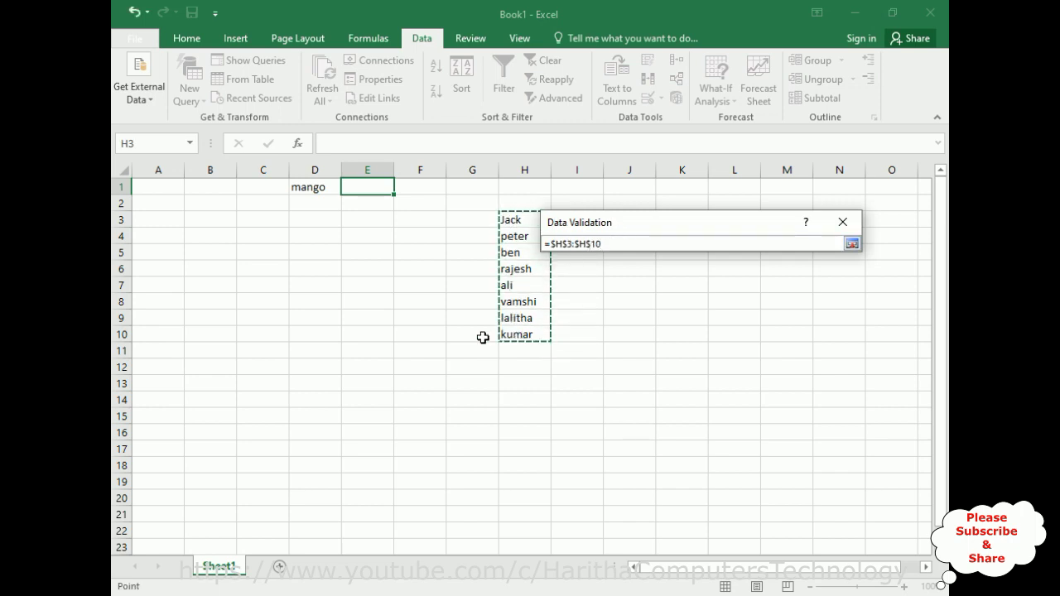
{"action": "left_click", "coordinate": [852, 244]}
{"action": "left_click", "coordinate": [752, 456]}
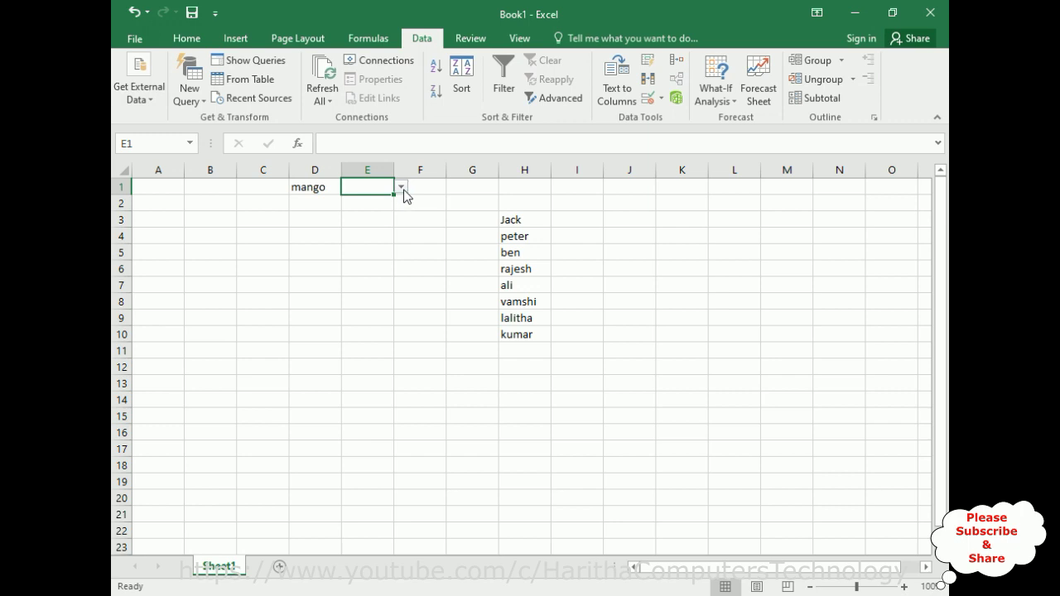
- Check the choices offered by the drop-down list in E1 without selecting any of them
{"action": "left_click", "coordinate": [402, 187]}
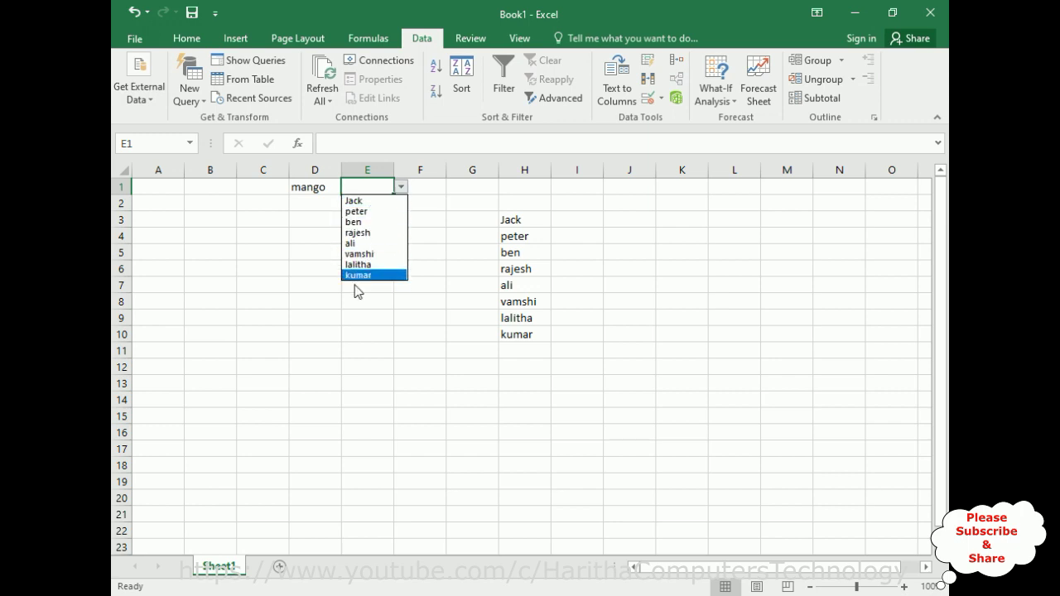
{"action": "left_click", "coordinate": [436, 209]}
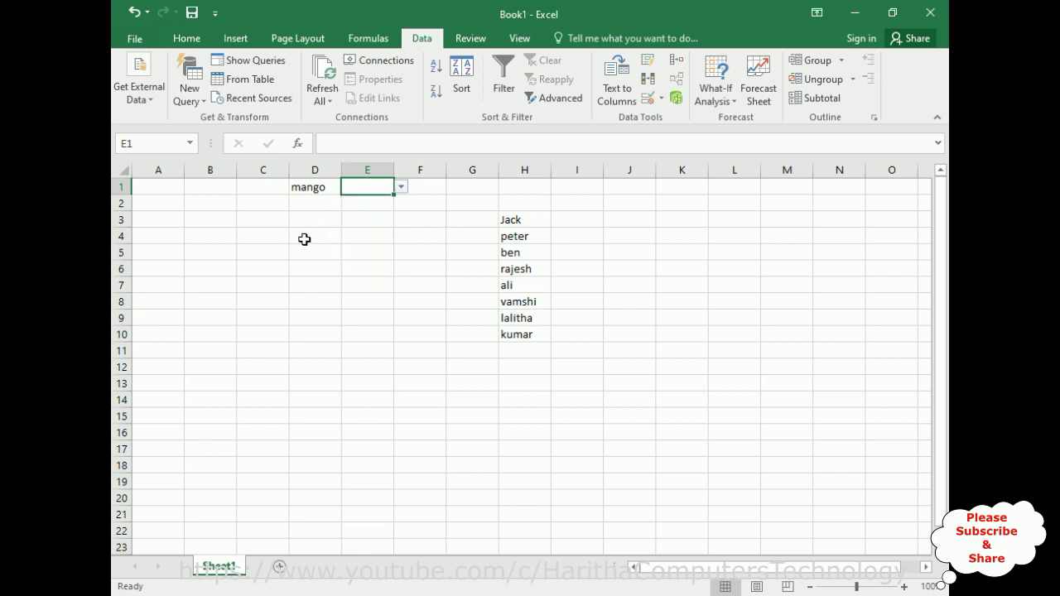
{"action": "left_click", "coordinate": [401, 186]}
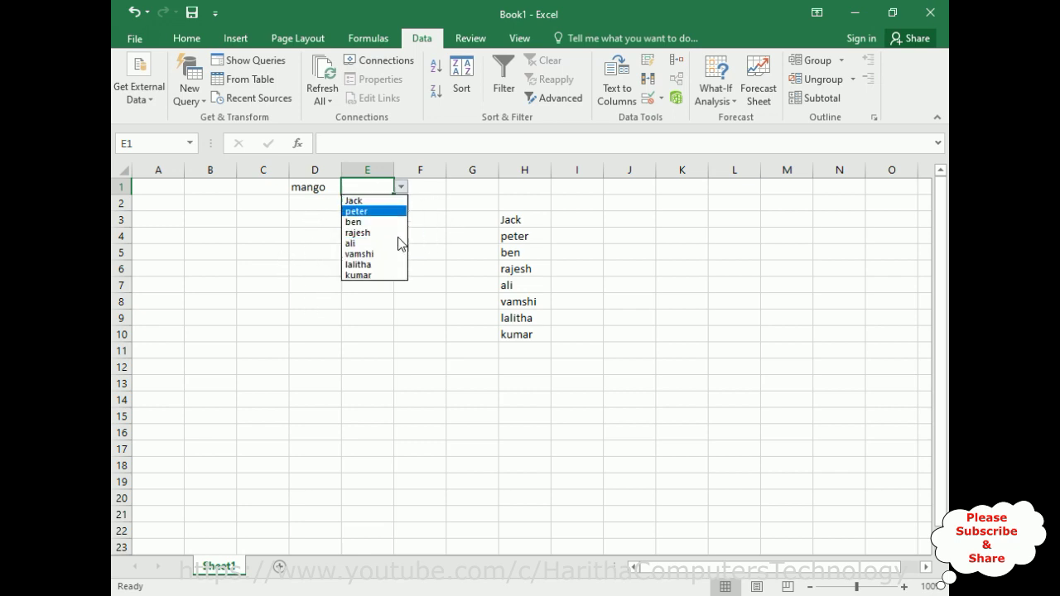
{"action": "left_click", "coordinate": [447, 253]}
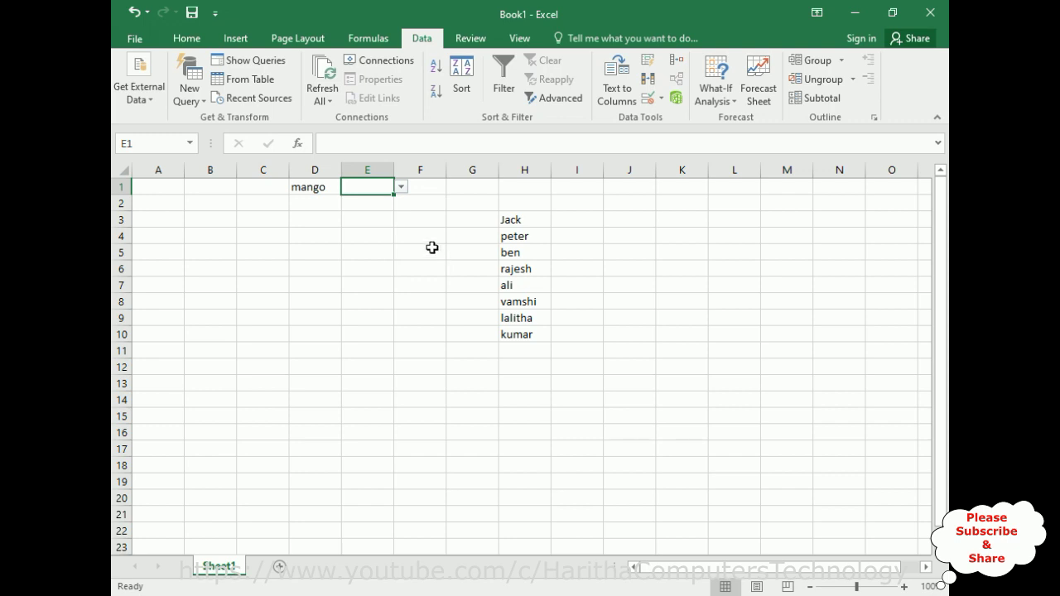
- Add a second worksheet to the workbook and make it the active sheet
{"action": "left_click", "coordinate": [278, 567]}
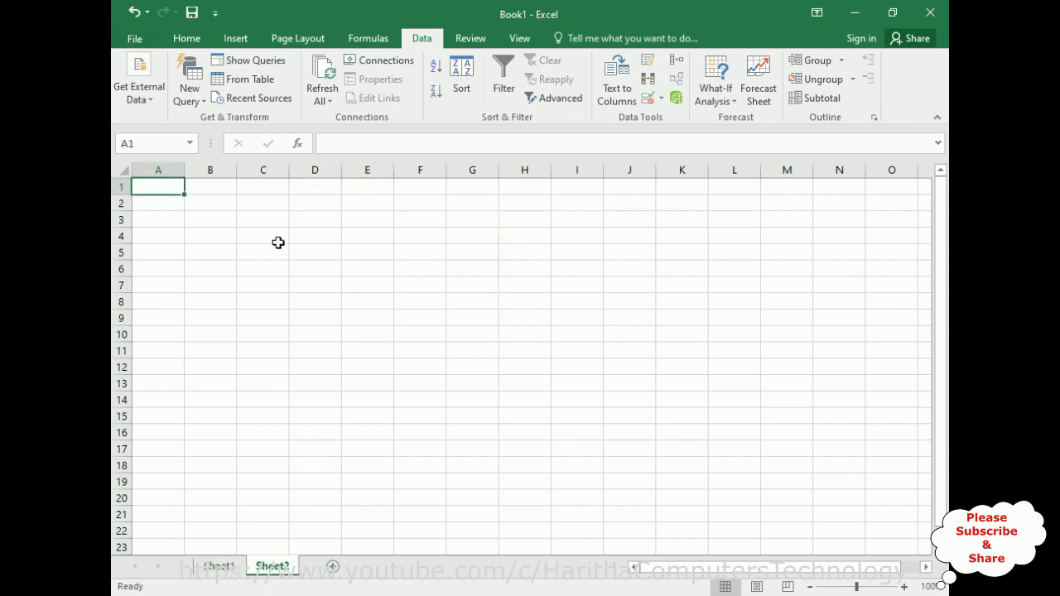
{"action": "left_click", "coordinate": [219, 568]}
{"action": "left_click", "coordinate": [273, 567]}
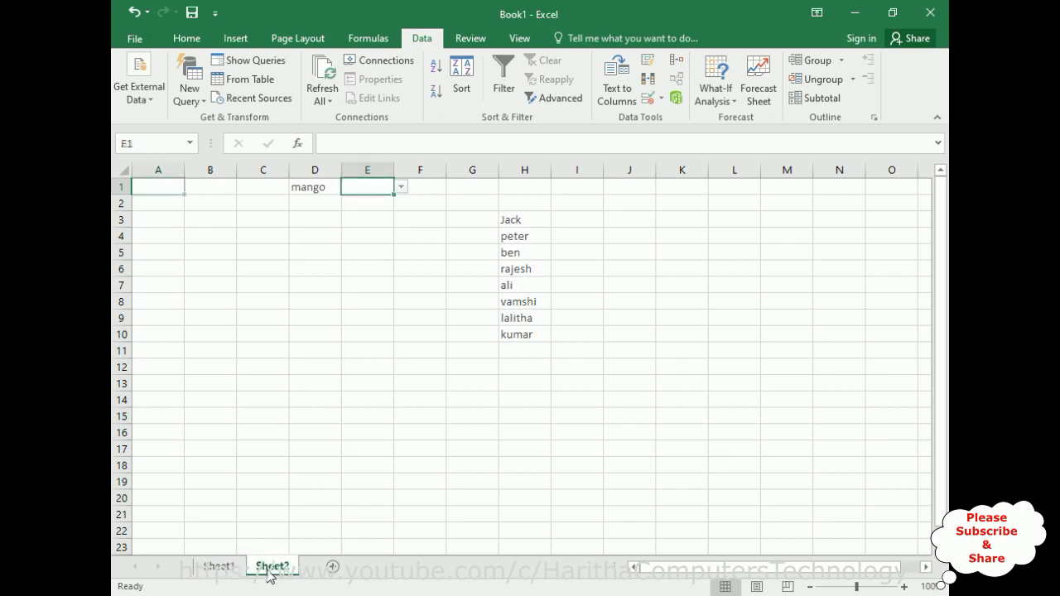
- Enter cricket, rugby, football, basketball, tennis and running in cells D4 through D9 of Sheet2, one per cell
{"action": "left_click", "coordinate": [327, 238]}
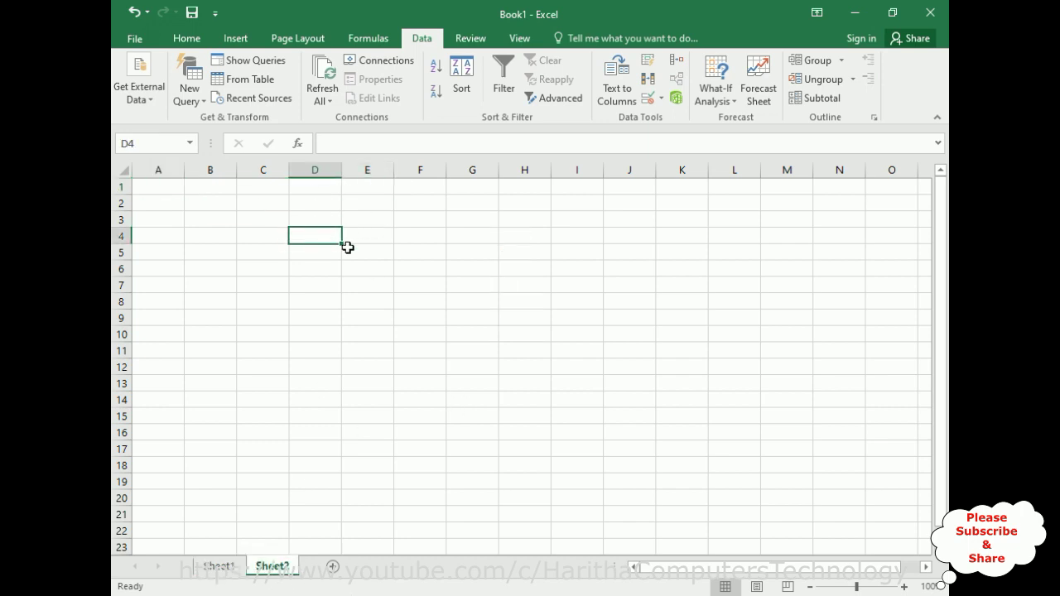
{"action": "type", "text": "cricket"}
{"action": "key", "text": "Return"}
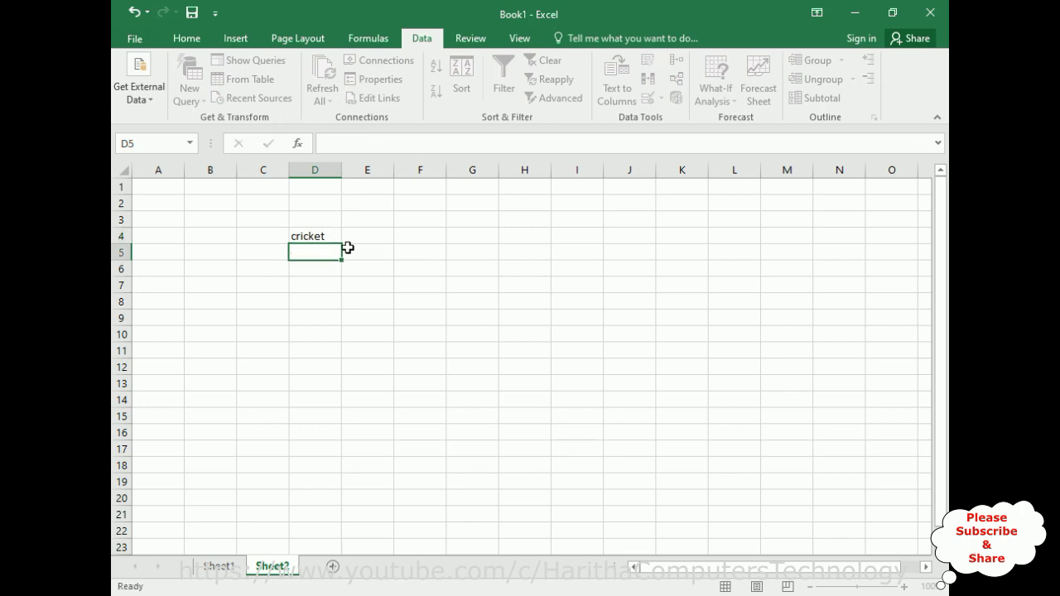
{"action": "type", "text": "rugby"}
{"action": "key", "text": "Return"}
{"action": "type", "text": "football"}
{"action": "key", "text": "Return"}
{"action": "type", "text": "ba"}
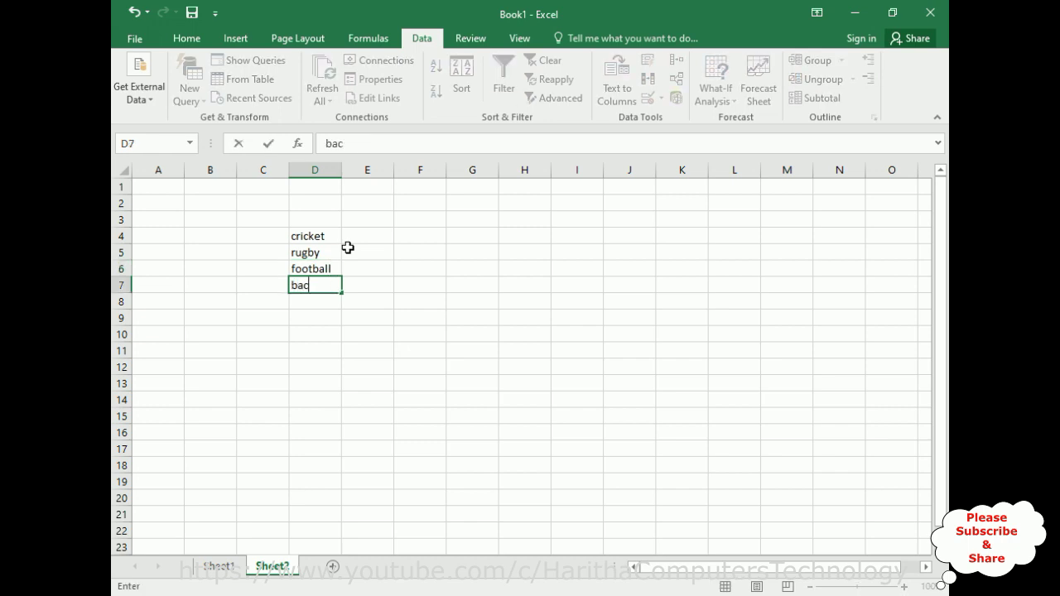
{"action": "type", "text": "sketball"}
{"action": "key", "text": "Return"}
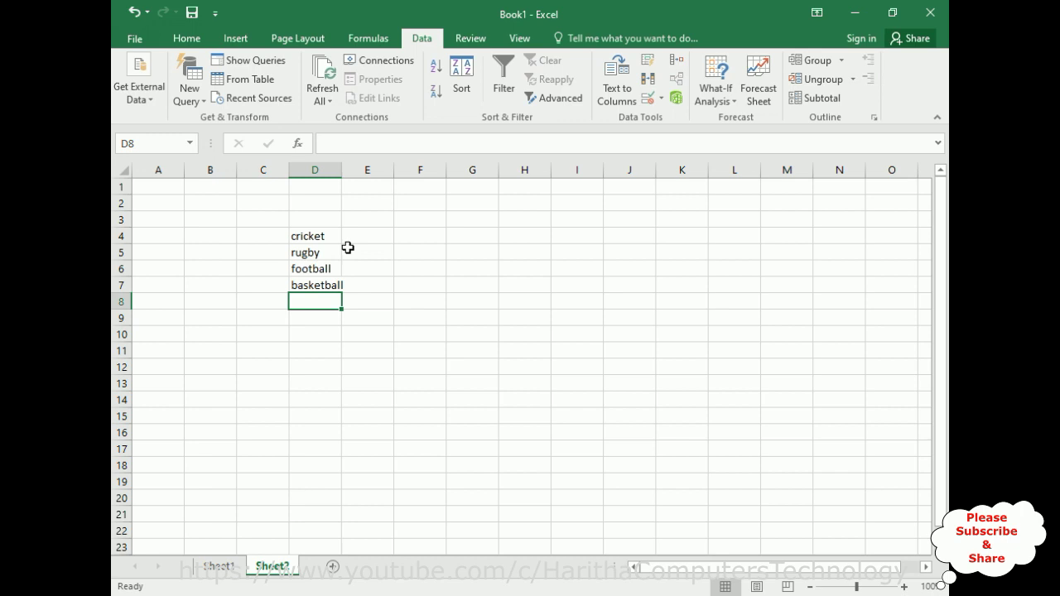
{"action": "type", "text": "tennis"}
{"action": "key", "text": "Return"}
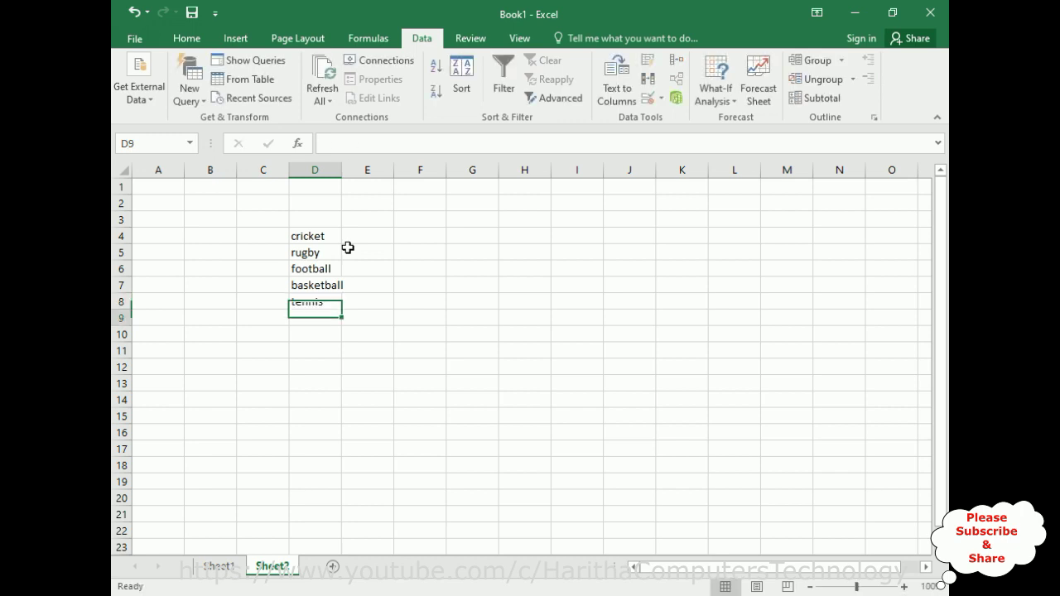
{"action": "type", "text": "running"}
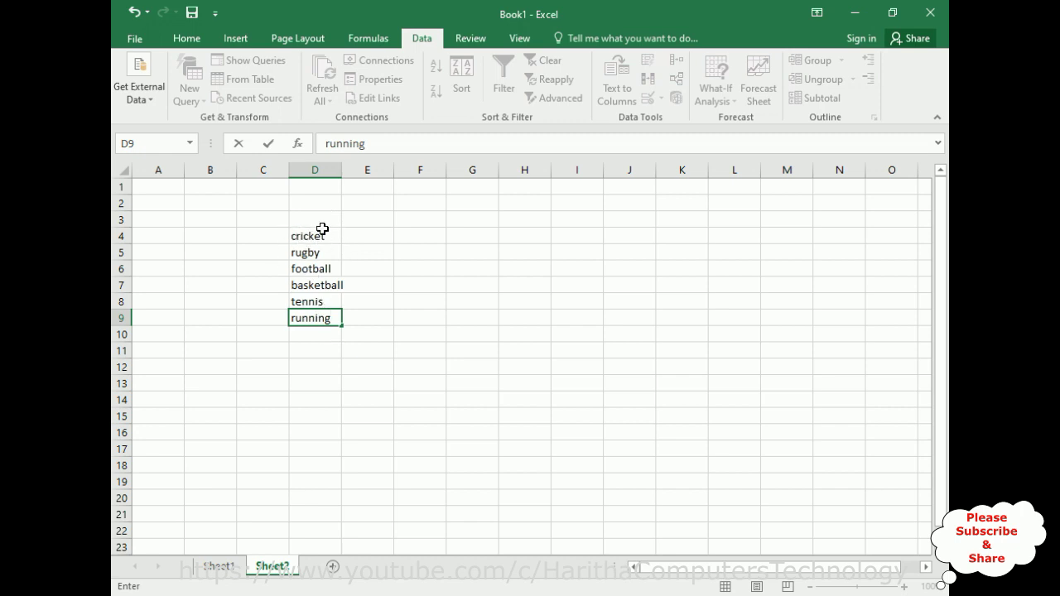
- Create a list-type data validation drop-down in cell J2 of Sheet1 using the range =Sheet2!$D$4:$D$9 as its source
{"action": "left_click", "coordinate": [228, 567]}
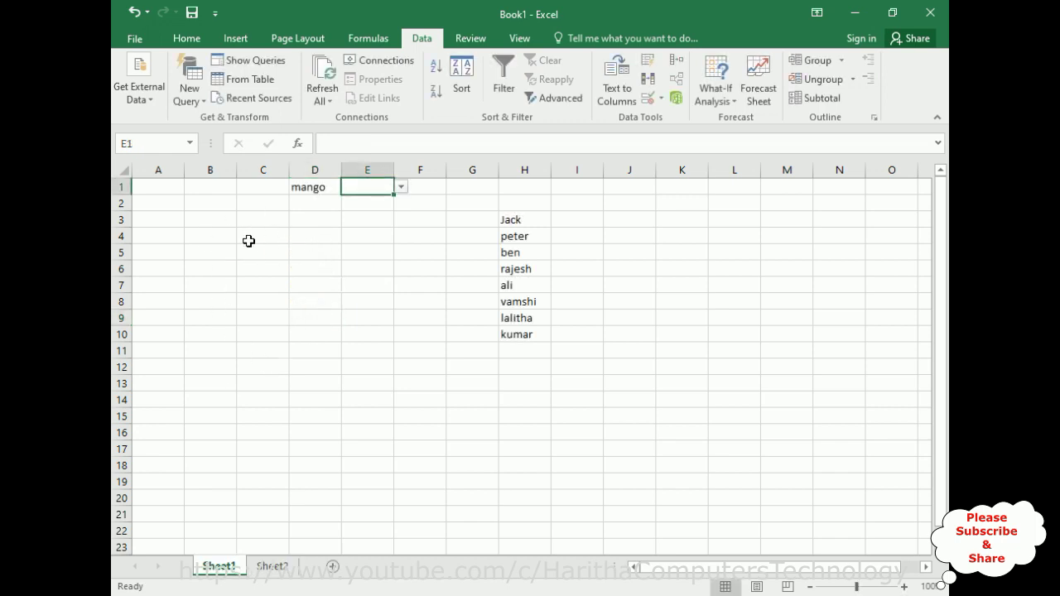
{"action": "left_click", "coordinate": [613, 207]}
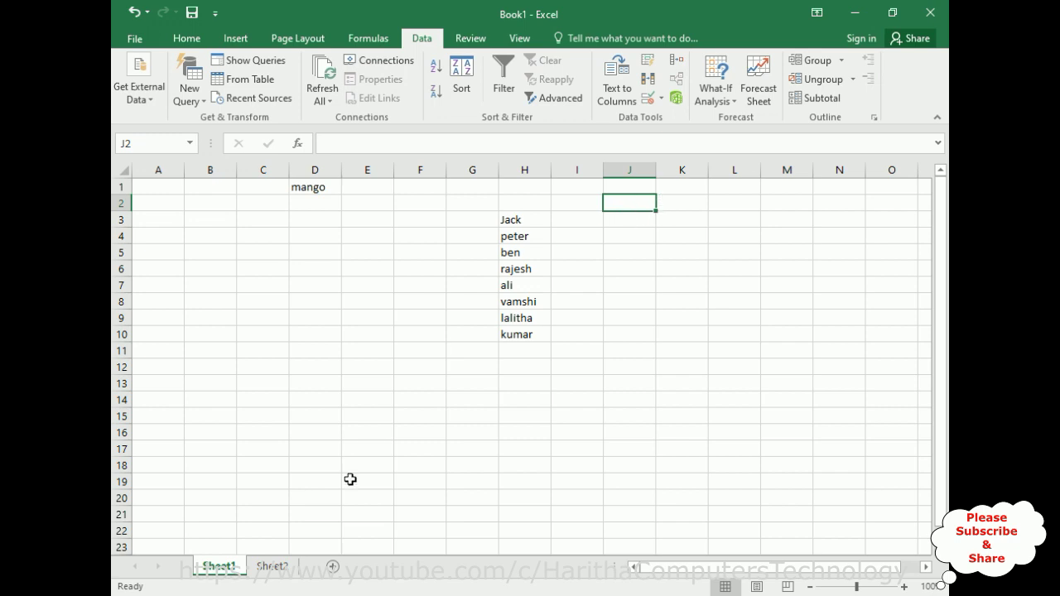
{"action": "left_click", "coordinate": [273, 566]}
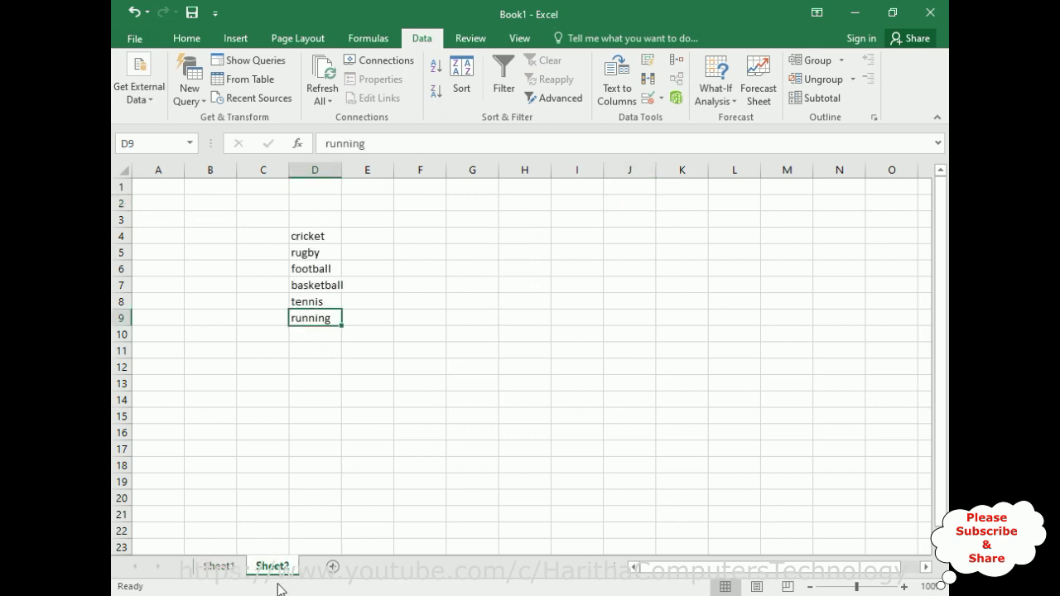
{"action": "left_click", "coordinate": [221, 567]}
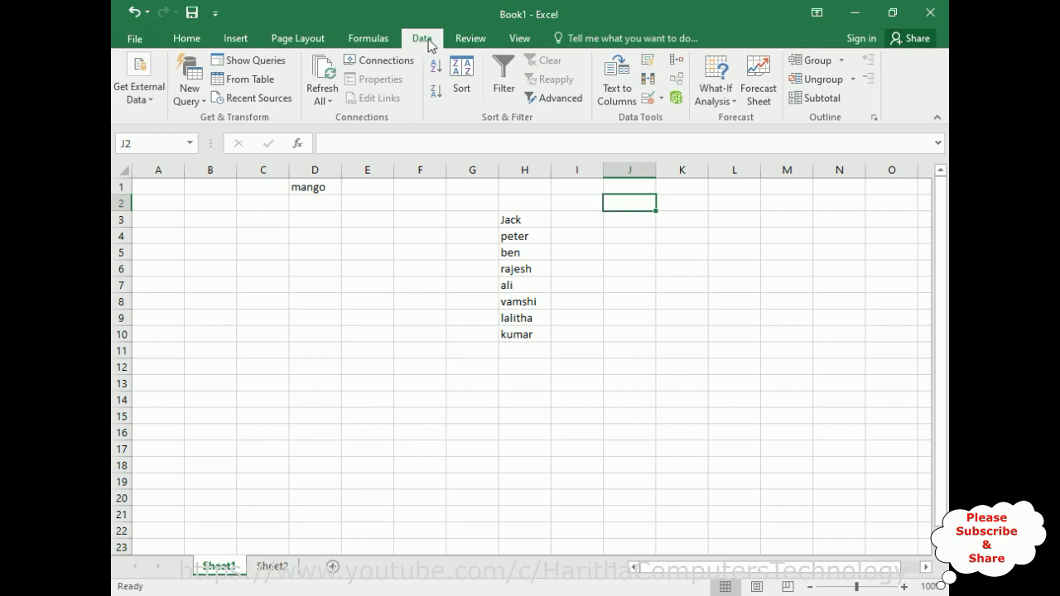
{"action": "left_click", "coordinate": [662, 100]}
{"action": "left_click", "coordinate": [675, 123]}
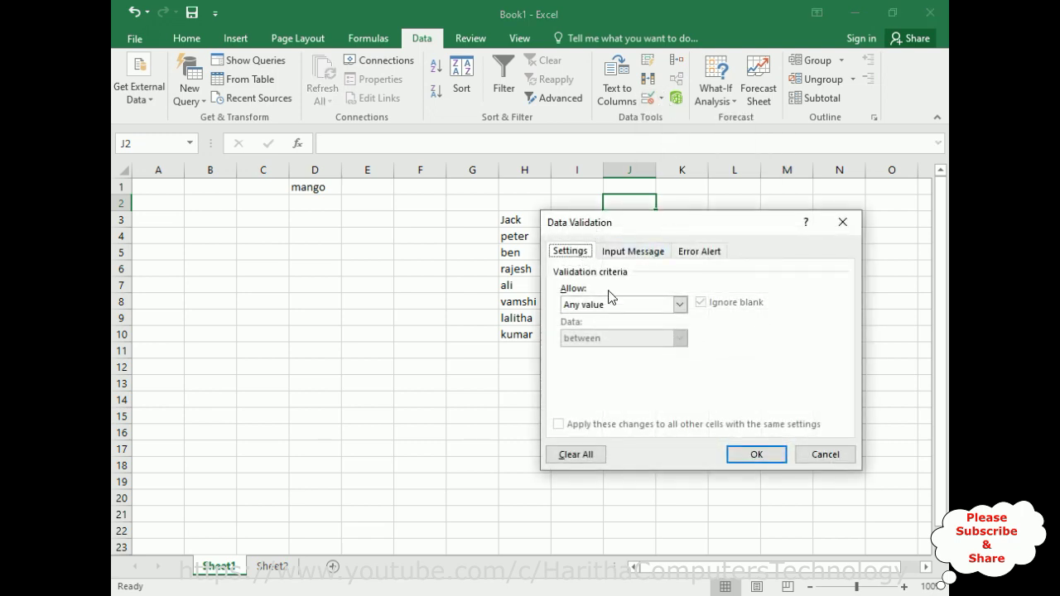
{"action": "left_click", "coordinate": [679, 304]}
{"action": "left_click", "coordinate": [586, 351]}
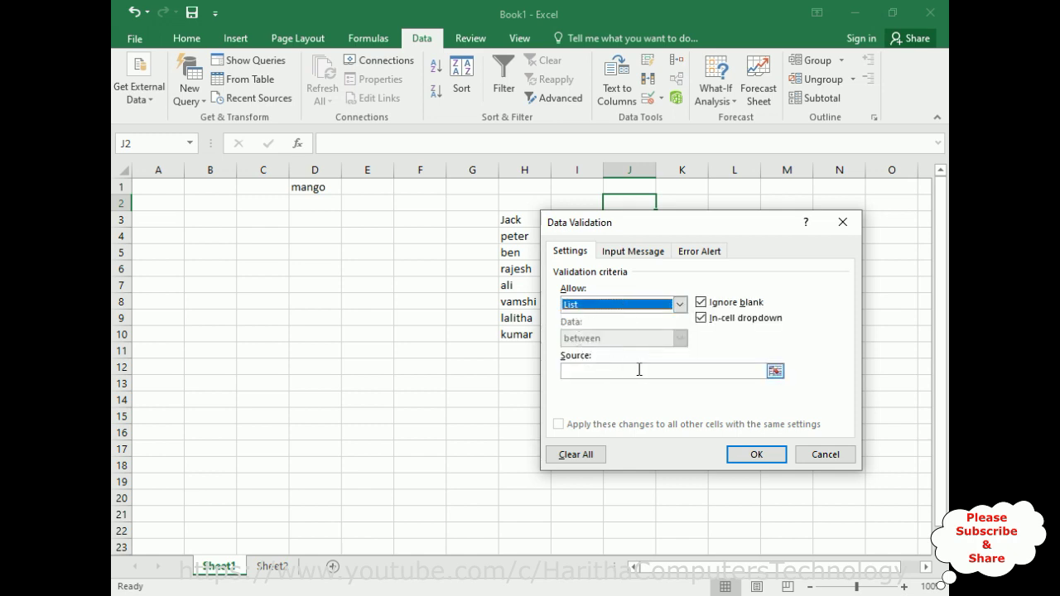
{"action": "left_click", "coordinate": [774, 371]}
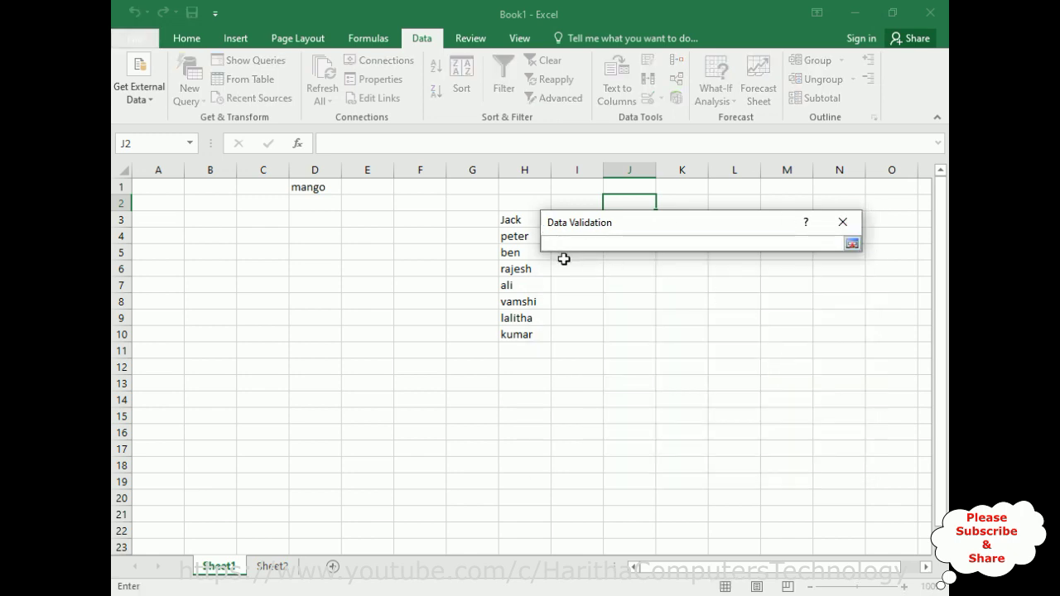
{"action": "left_click", "coordinate": [275, 574]}
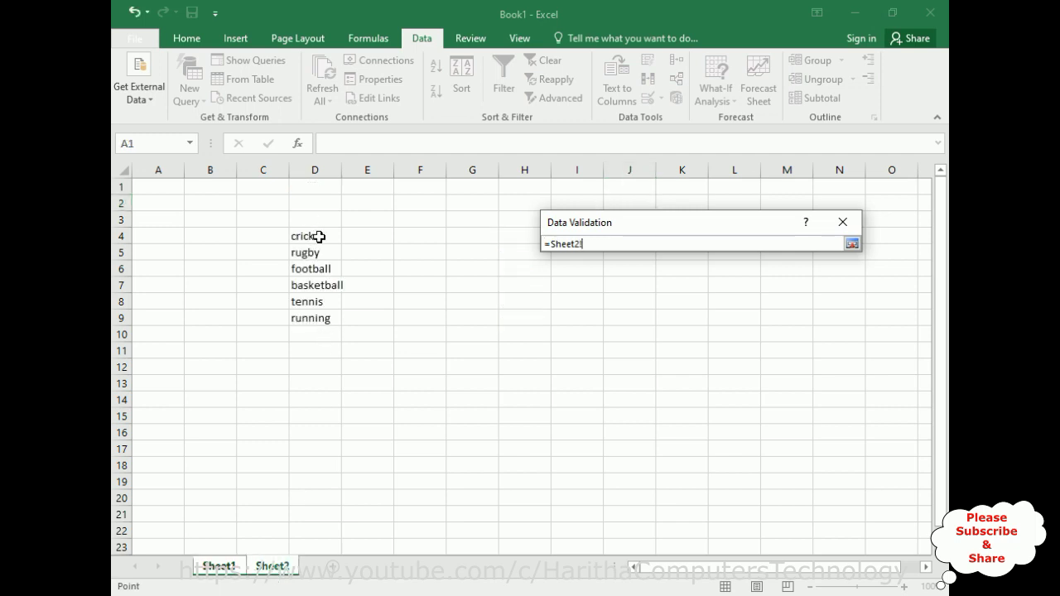
{"action": "left_click_drag", "start_coordinate": [318, 235], "coordinate": [320, 318]}
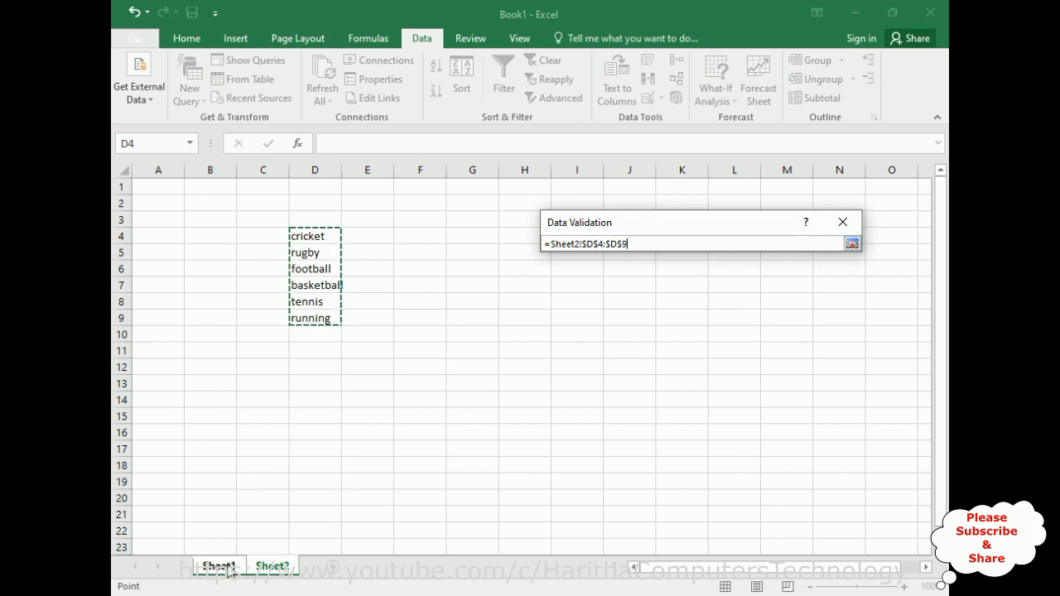
{"action": "left_click", "coordinate": [852, 243]}
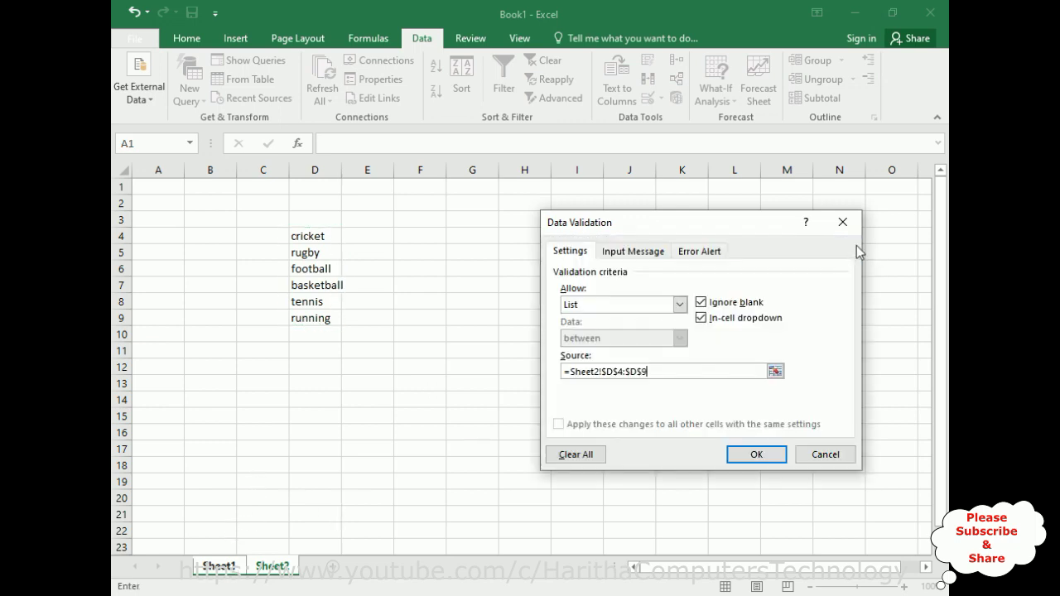
{"action": "left_click", "coordinate": [774, 453]}
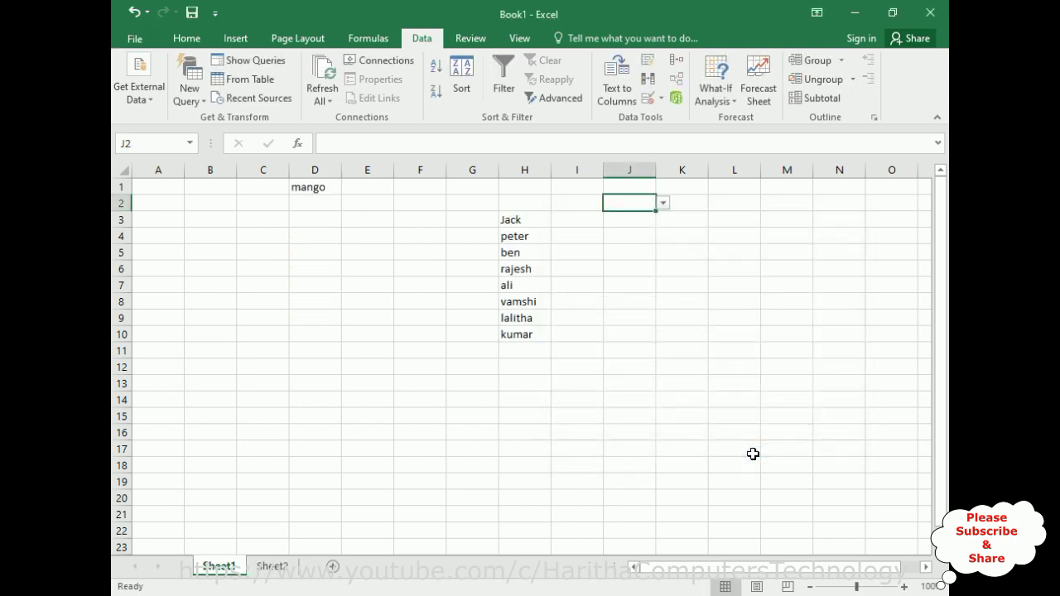
- Compare the choices in J2's drop-down with the source list on Sheet2, and check the choices offered in E1
{"action": "left_click", "coordinate": [663, 202]}
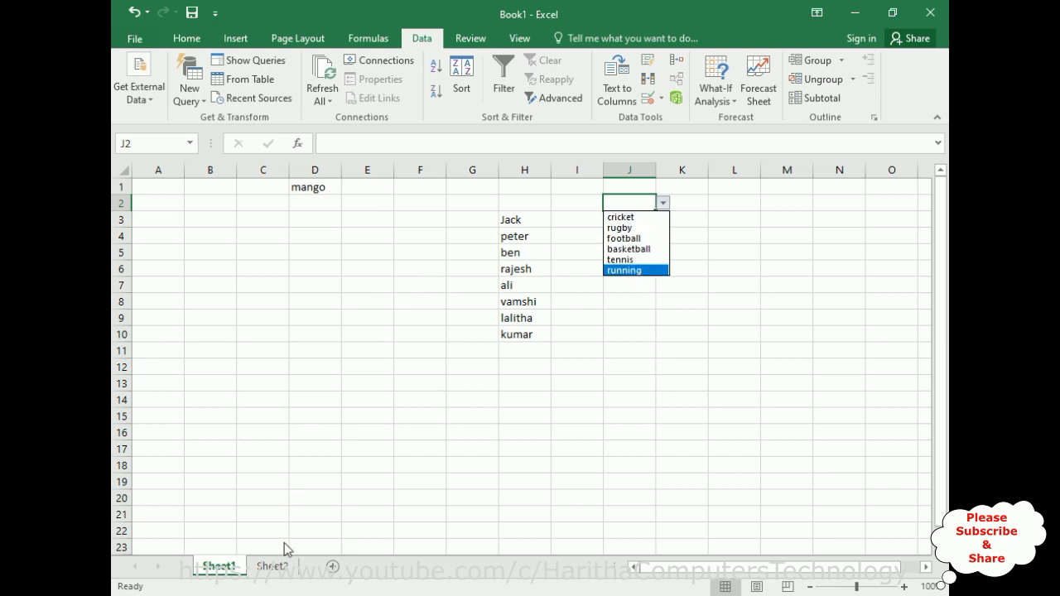
{"action": "left_click", "coordinate": [280, 568]}
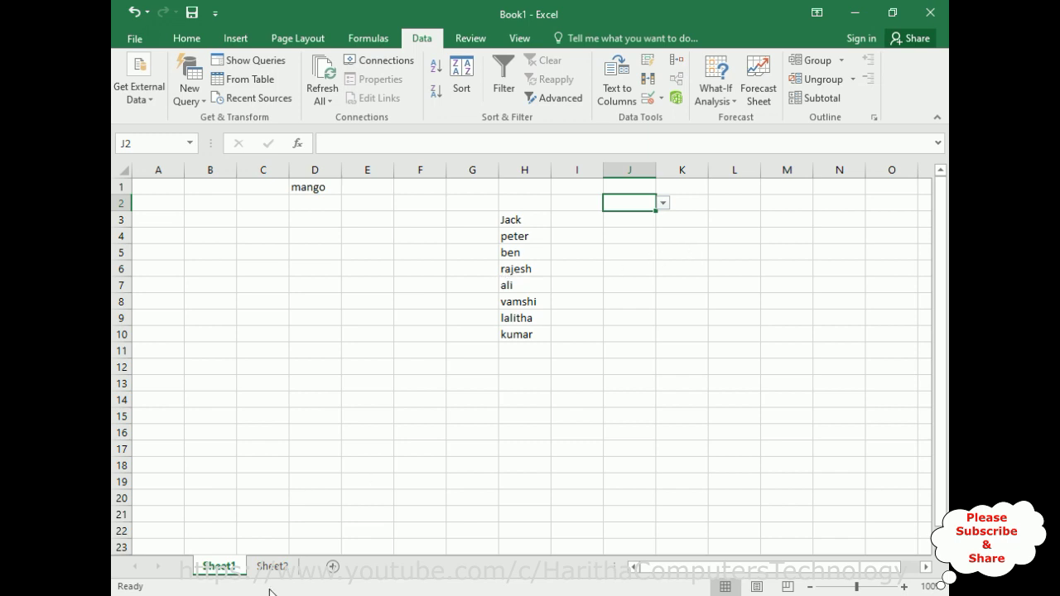
{"action": "left_click", "coordinate": [272, 566]}
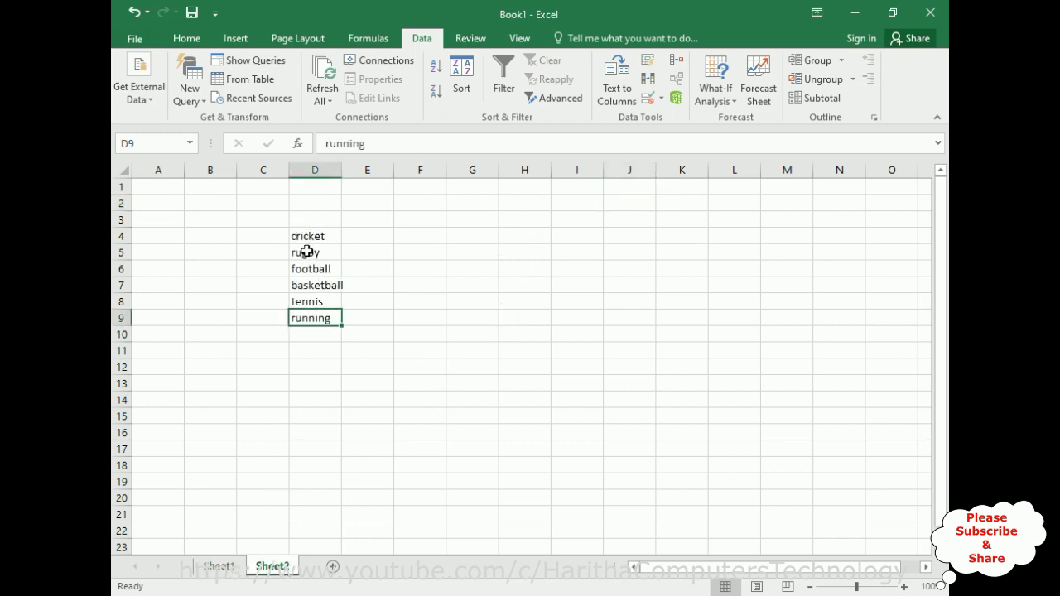
{"action": "left_click", "coordinate": [220, 566]}
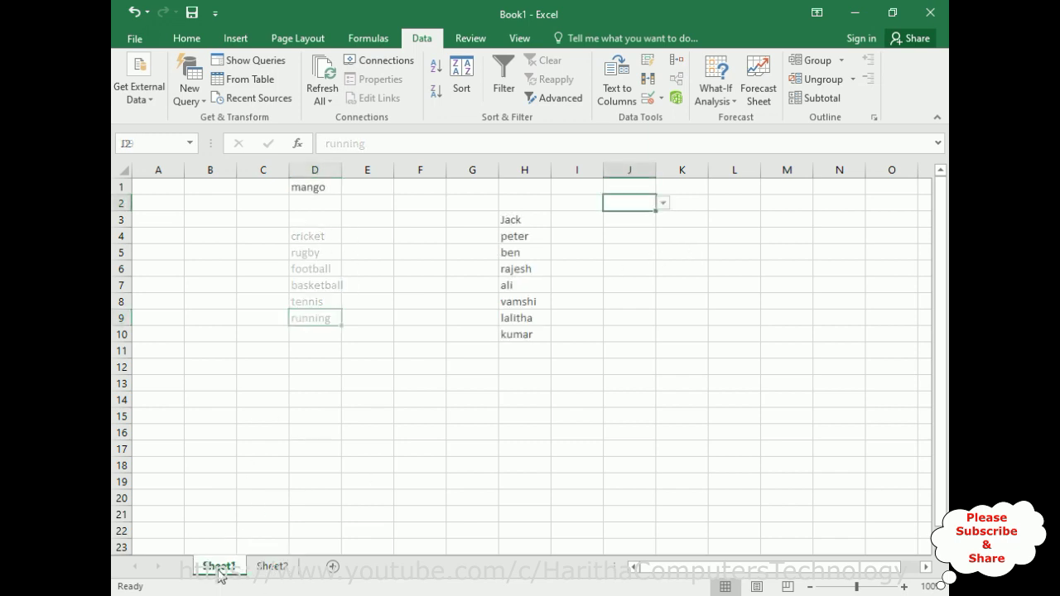
{"action": "left_click", "coordinate": [663, 203]}
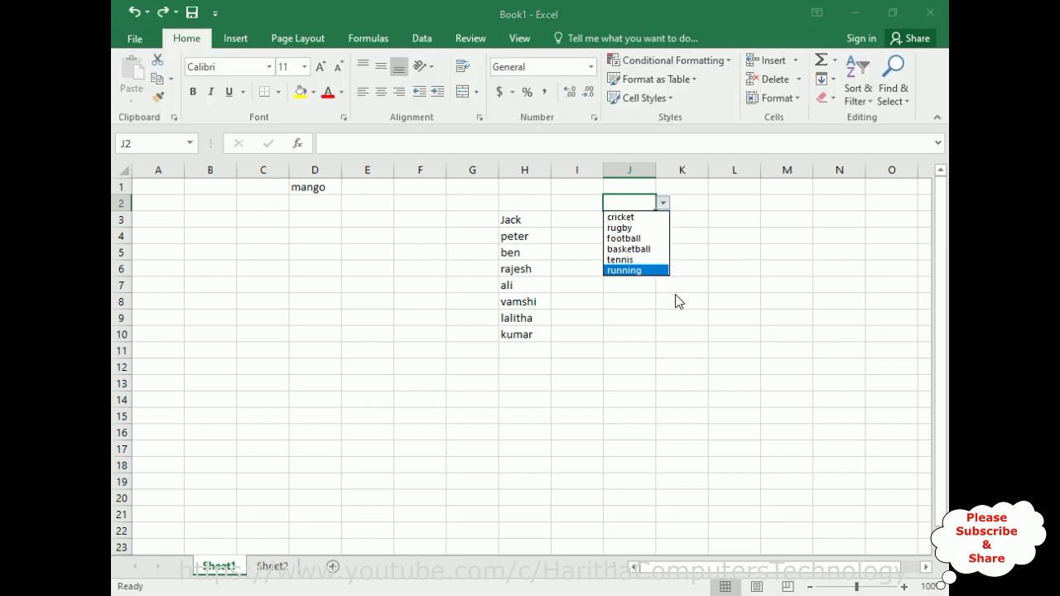
{"action": "key", "text": "Escape"}
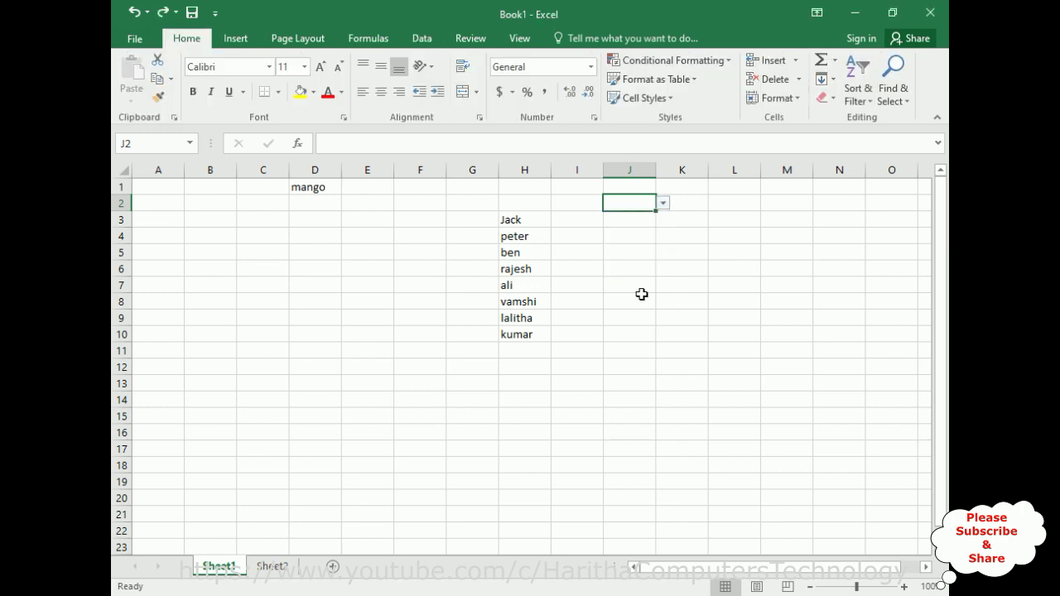
{"action": "left_click", "coordinate": [368, 186]}
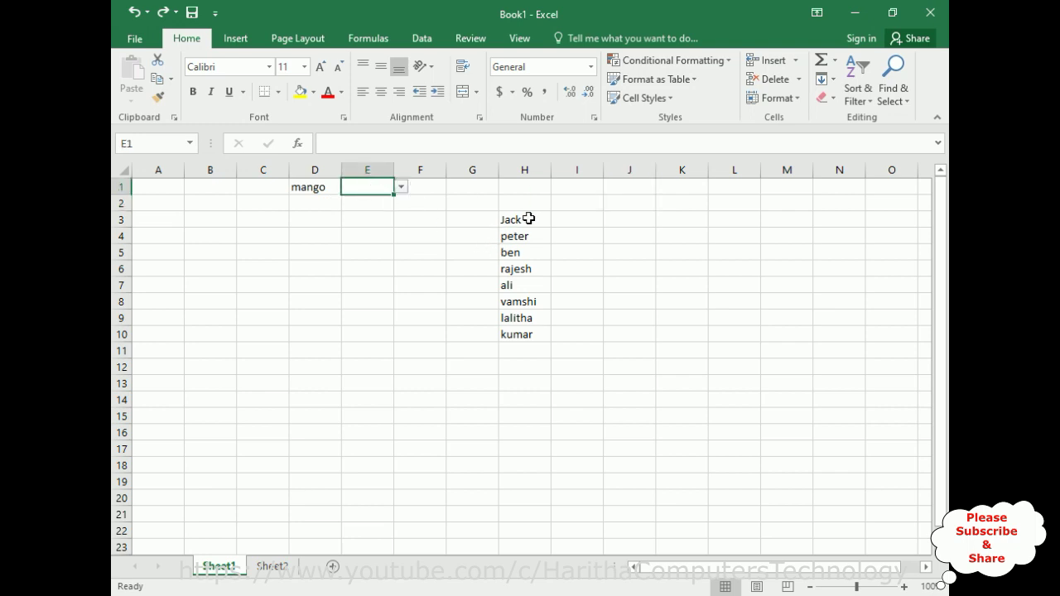
{"action": "left_click", "coordinate": [401, 187]}
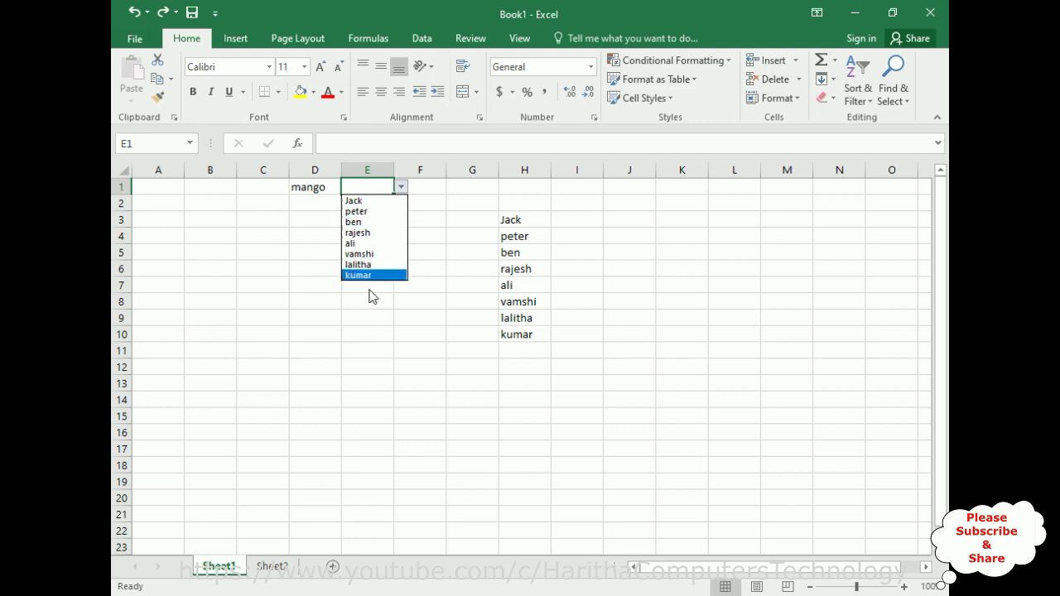
- Convert the name list in H3:H10 into a table, leaving the option for existing headers off
{"action": "left_click", "coordinate": [508, 216]}
{"action": "left_click_drag", "start_coordinate": [517, 218], "coordinate": [526, 335]}
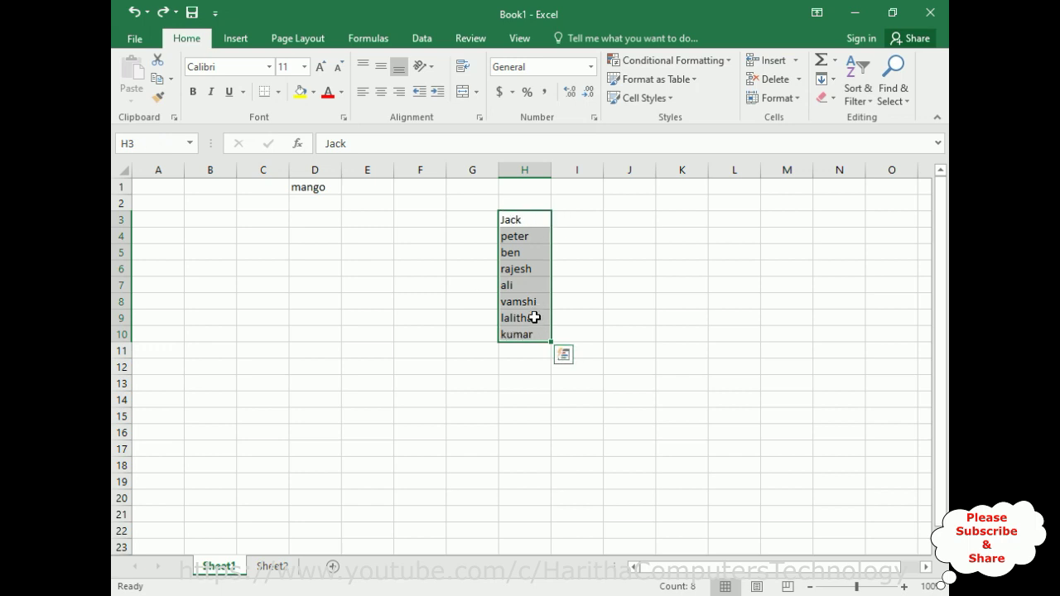
{"action": "left_click", "coordinate": [235, 41]}
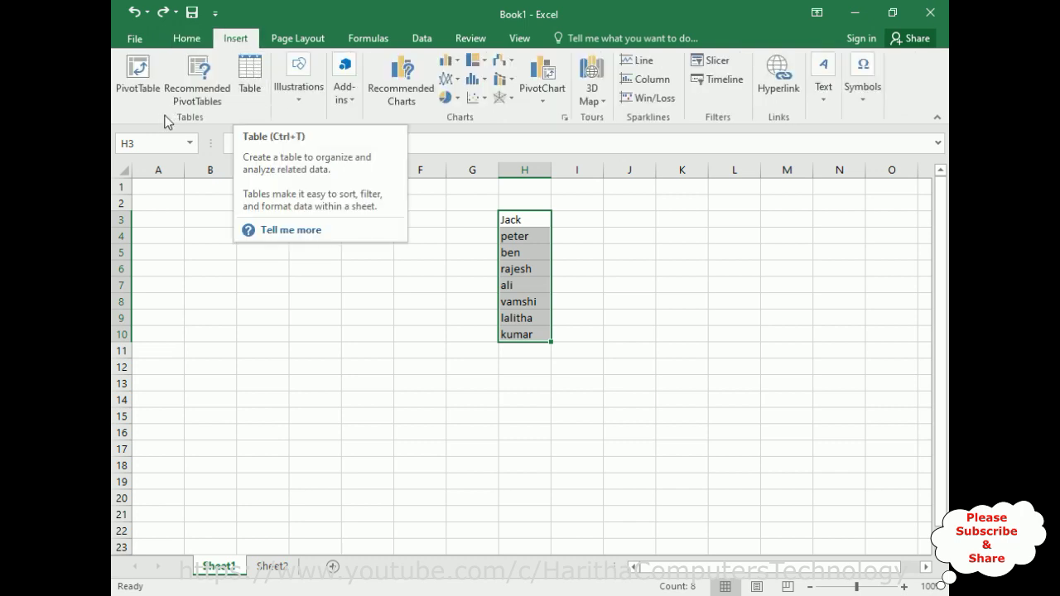
{"action": "left_click", "coordinate": [252, 74]}
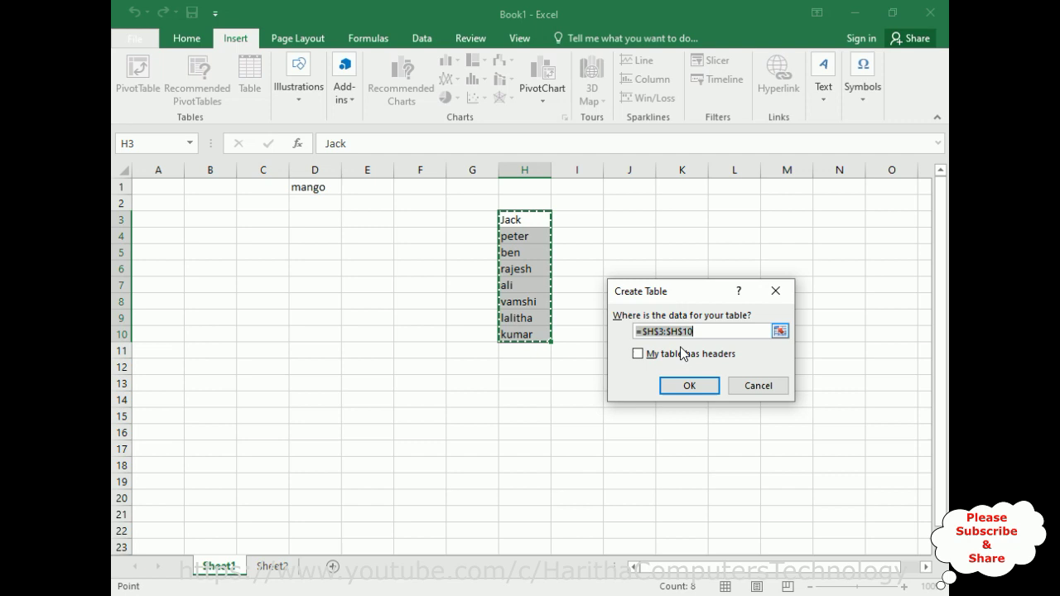
{"action": "left_click", "coordinate": [687, 387]}
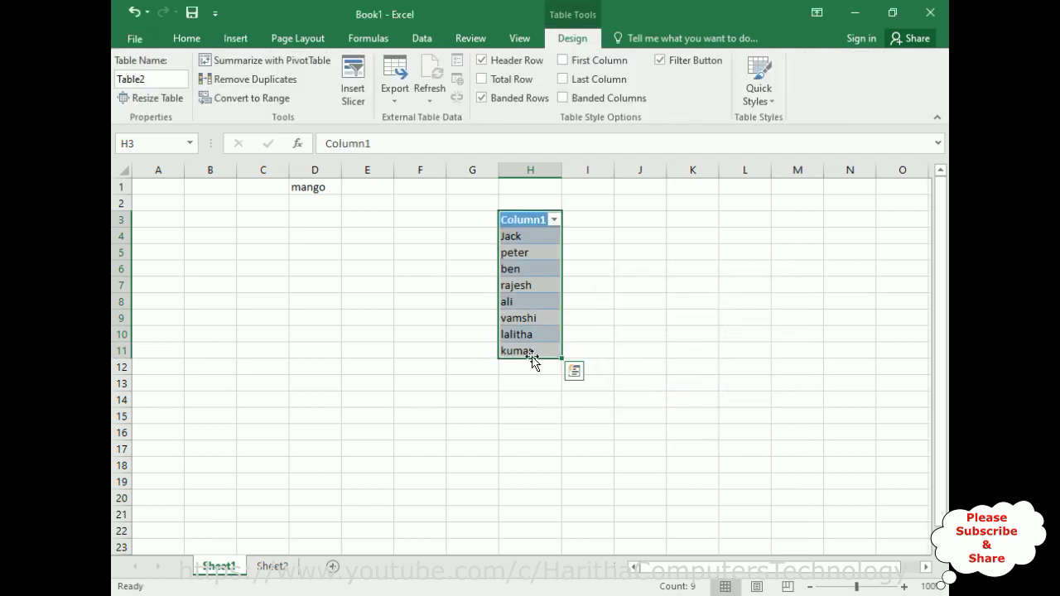
{"action": "left_click", "coordinate": [621, 324]}
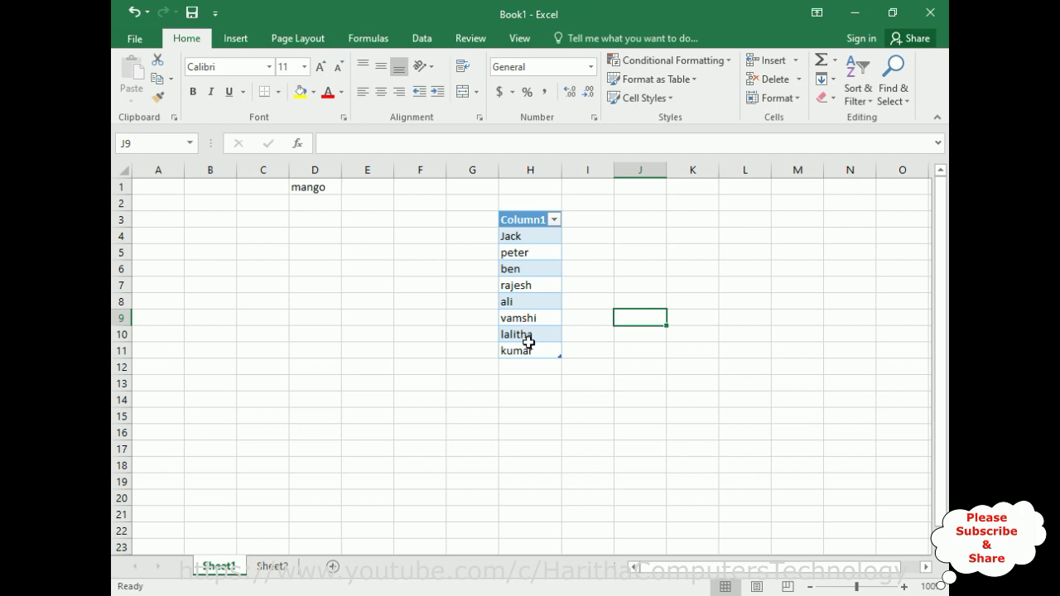
- Check the choices offered by the drop-down in E1 against the names in the table without selecting any
{"action": "left_click", "coordinate": [382, 188]}
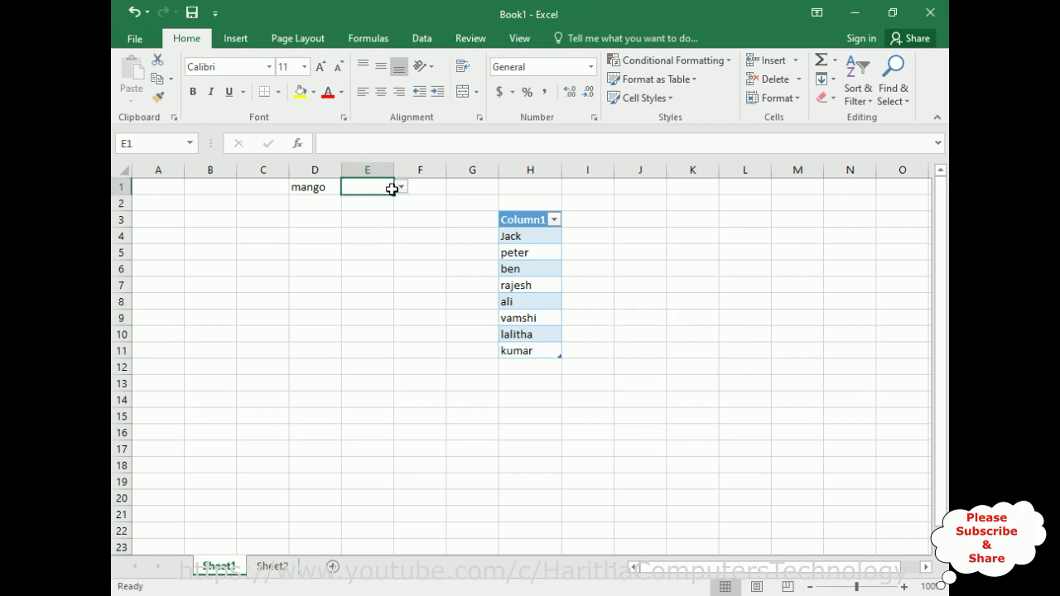
{"action": "left_click", "coordinate": [401, 189]}
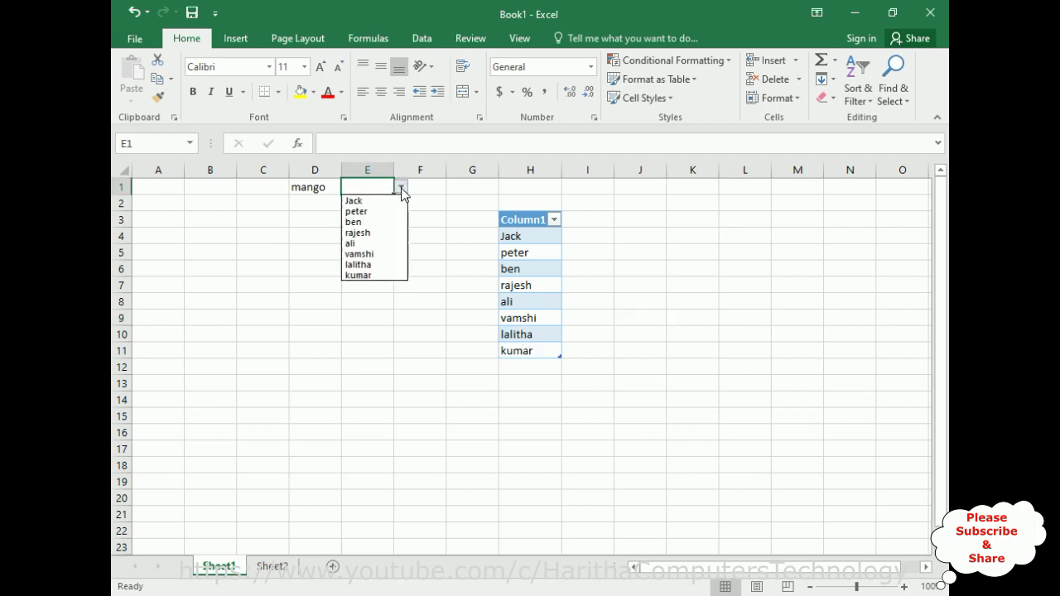
{"action": "left_click", "coordinate": [519, 366]}
- Add one more first name in H12, directly below the table's last entry
{"action": "left_click", "coordinate": [518, 366]}
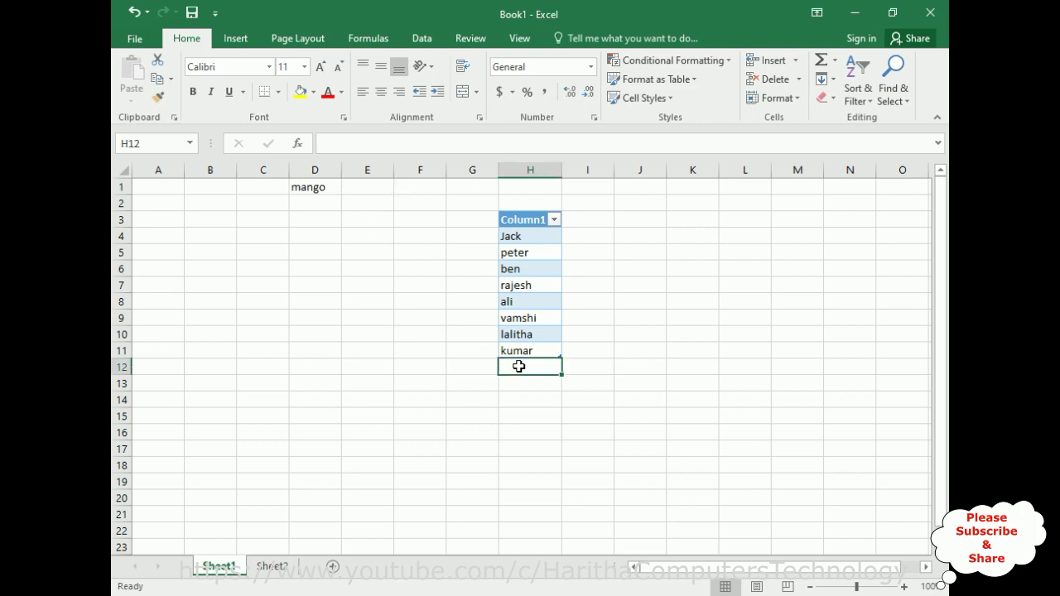
{"action": "type", "text": "rupa"}
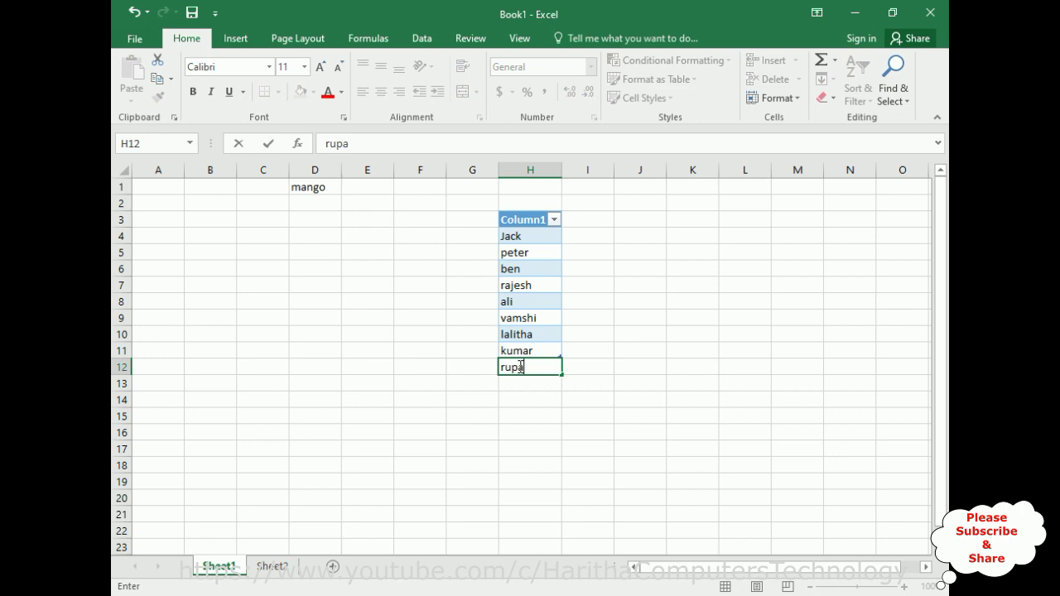
{"action": "key", "text": "Return"}
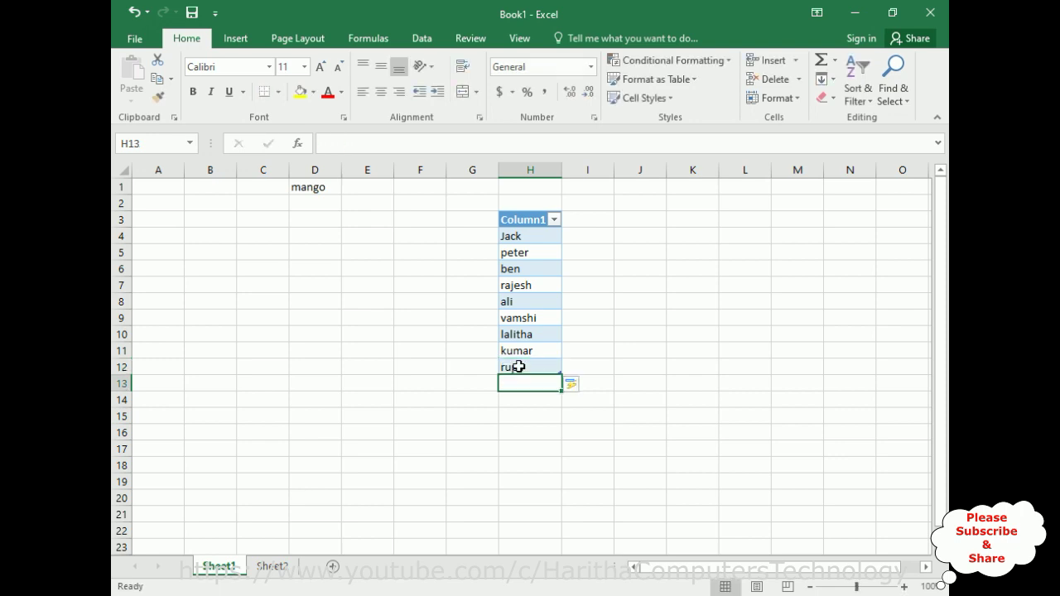
- Add three more first names in H13:H15, continuing directly below the table's last entry
{"action": "type", "text": "vijay"}
{"action": "key", "text": "Return"}
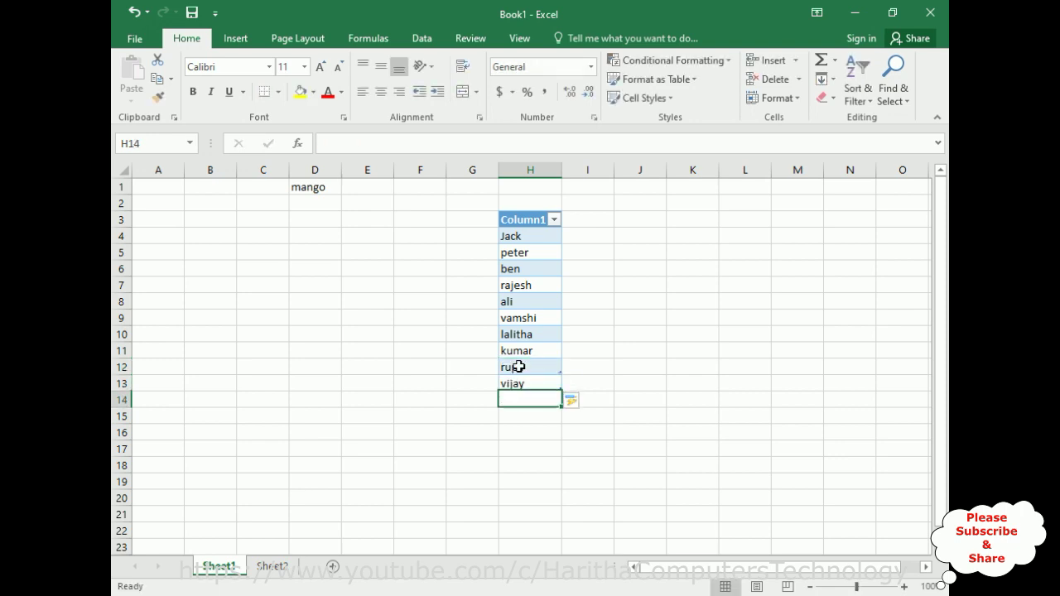
{"action": "type", "text": "balram"}
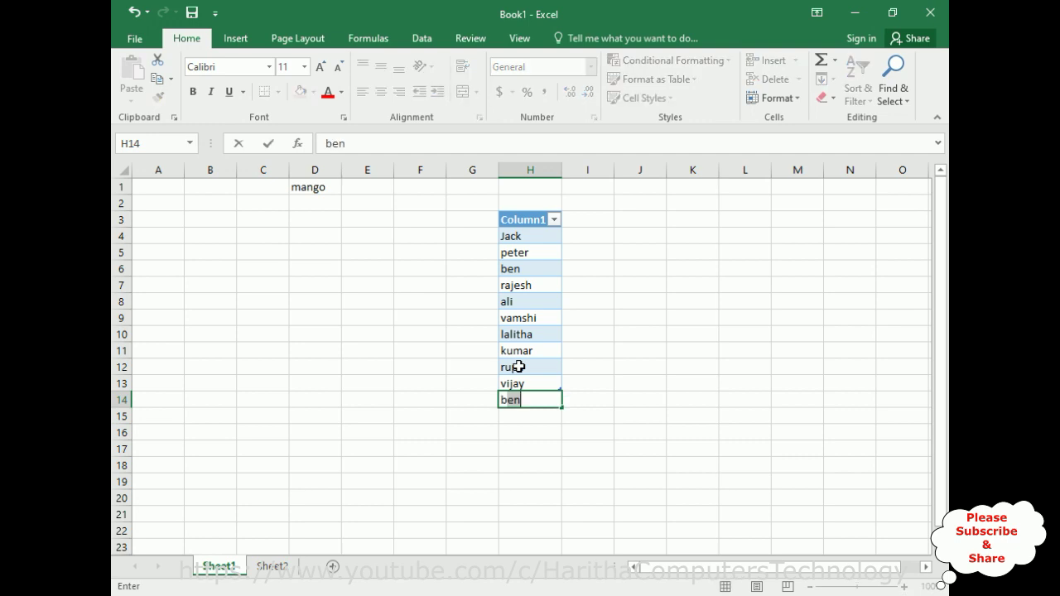
{"action": "key", "text": "Return"}
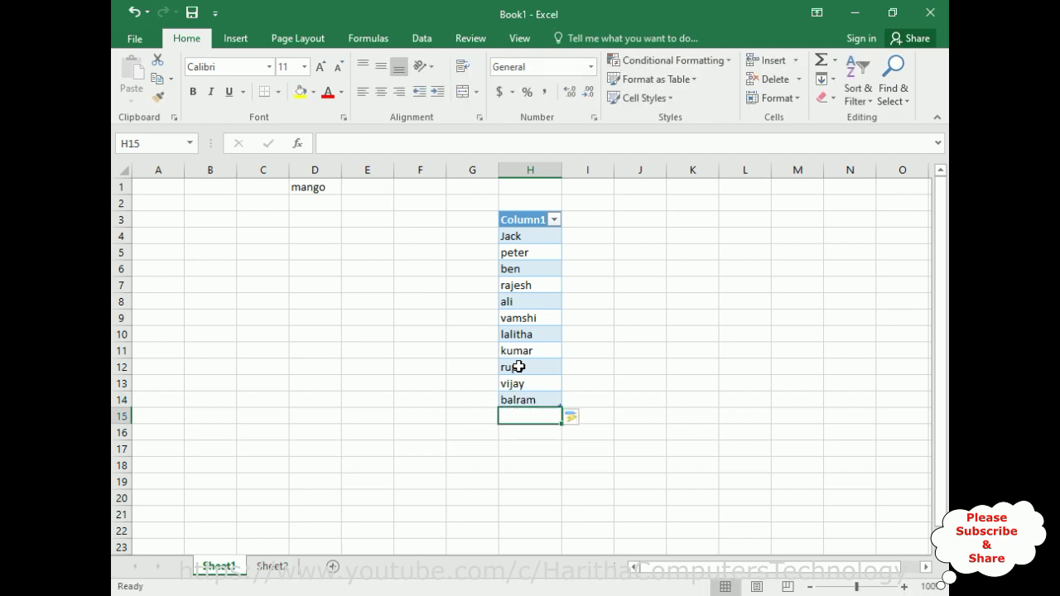
{"action": "type", "text": "ra"}
{"action": "key", "text": "BackSpace"}
{"action": "key", "text": "BackSpace"}
{"action": "type", "text": "os"}
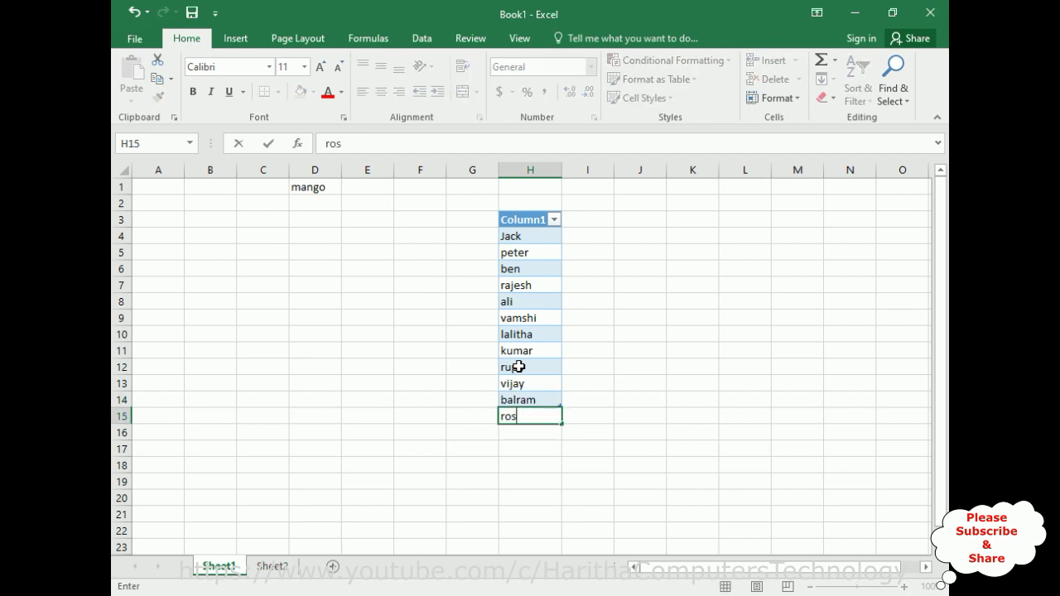
{"action": "type", "text": "y"}
{"action": "key", "text": "Return"}
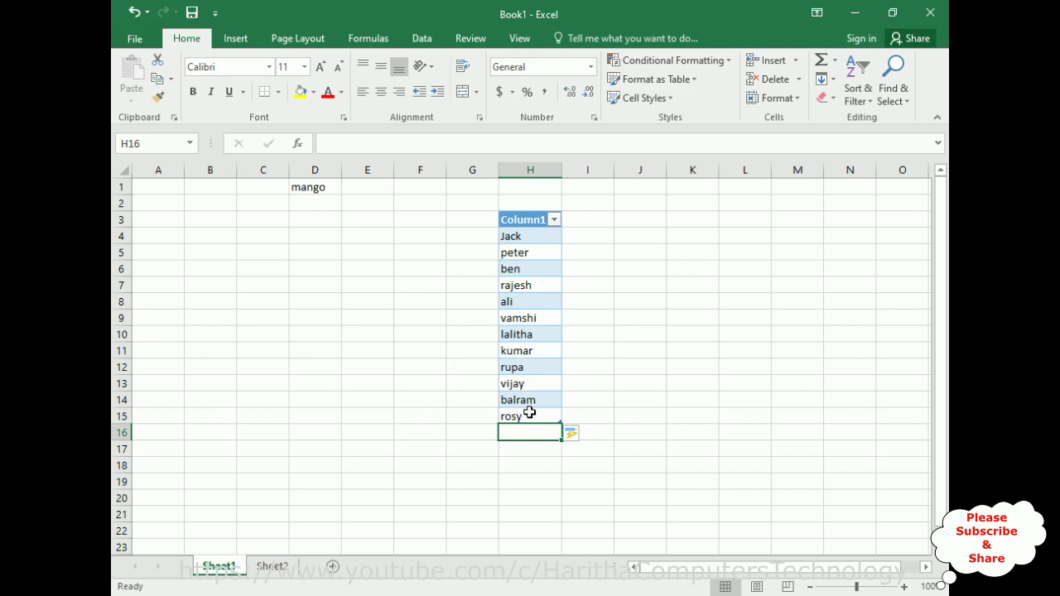
- Look through the choices in E1's drop-down for the names added in H13:H15
{"action": "left_click", "coordinate": [372, 189]}
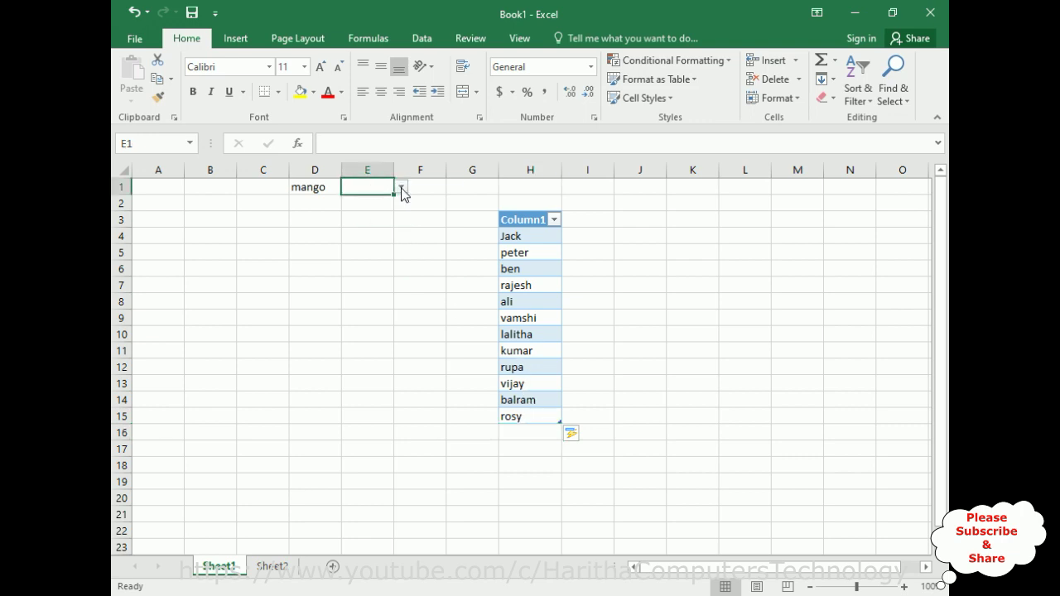
{"action": "left_click", "coordinate": [400, 189]}
{"action": "left_click_drag", "start_coordinate": [402, 218], "coordinate": [402, 248]}
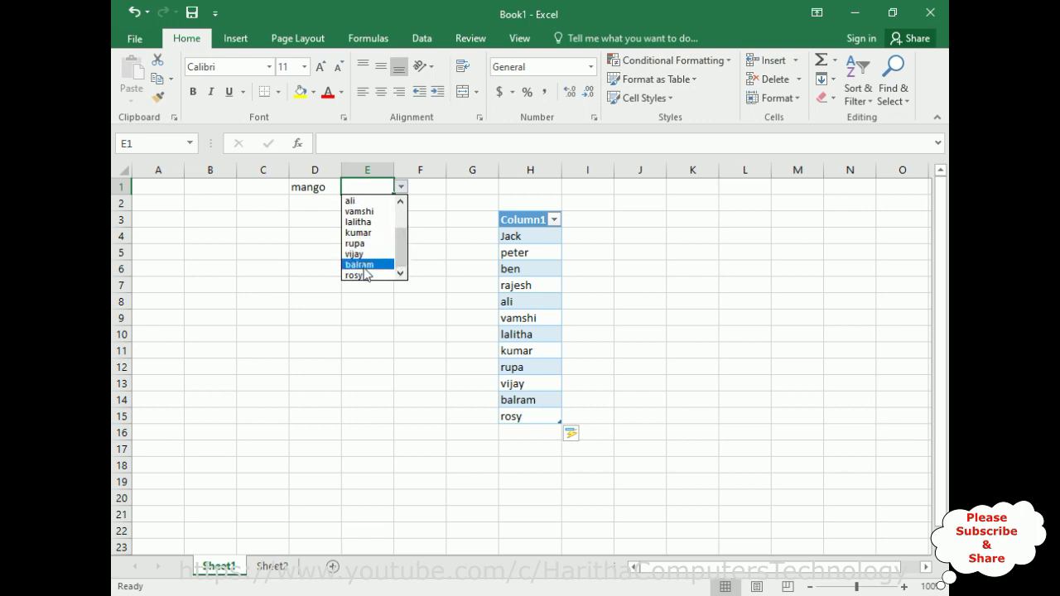
- Extend the name table with three further first names in H16:H18
{"action": "left_click", "coordinate": [514, 433]}
{"action": "left_click", "coordinate": [514, 433]}
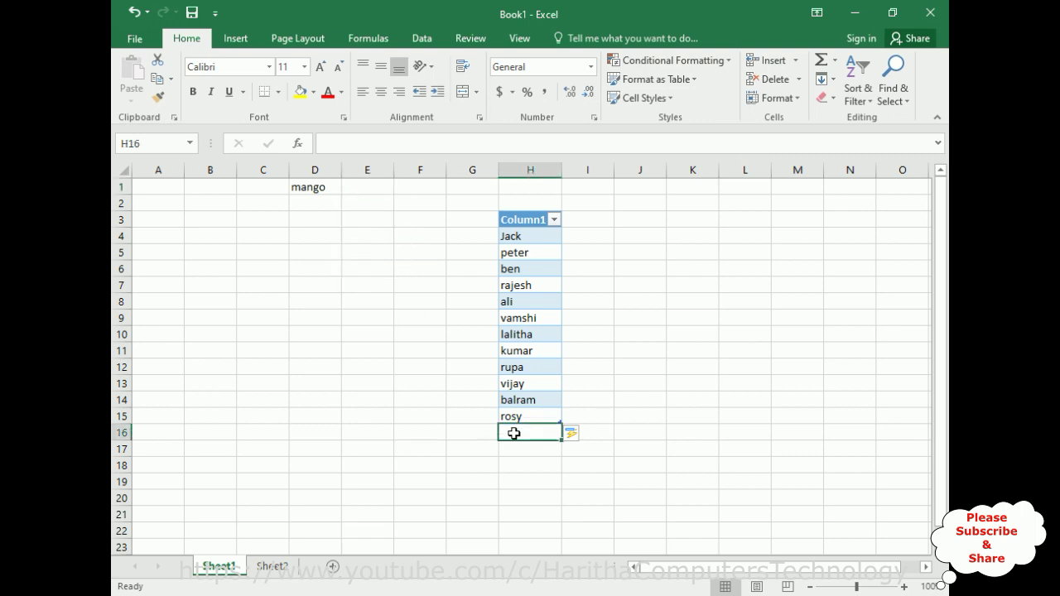
{"action": "type", "text": "r"}
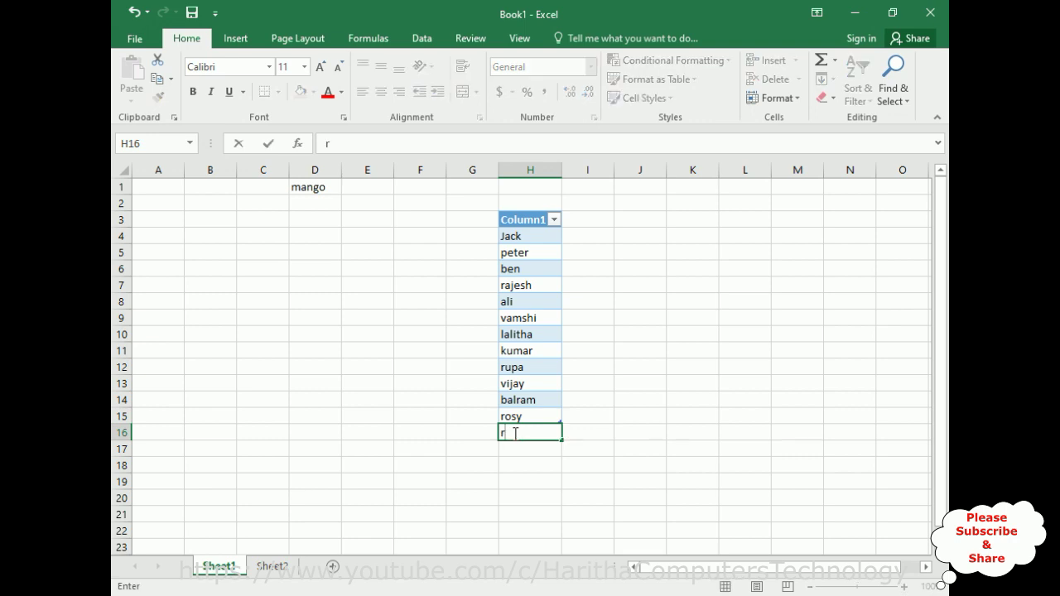
{"action": "type", "text": "ajesh"}
{"action": "key", "text": "Return"}
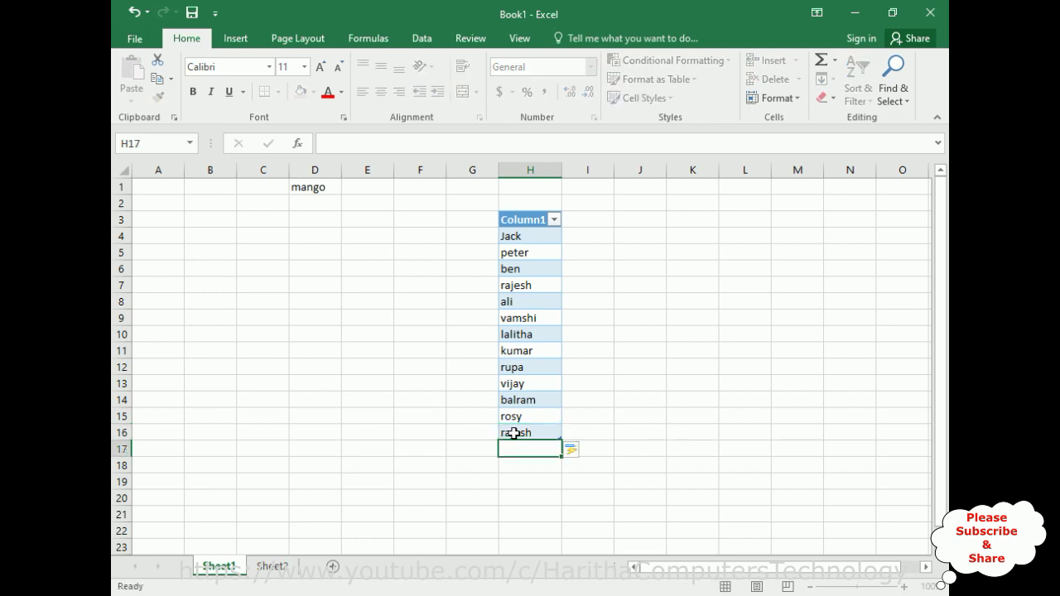
{"action": "type", "text": "vikram"}
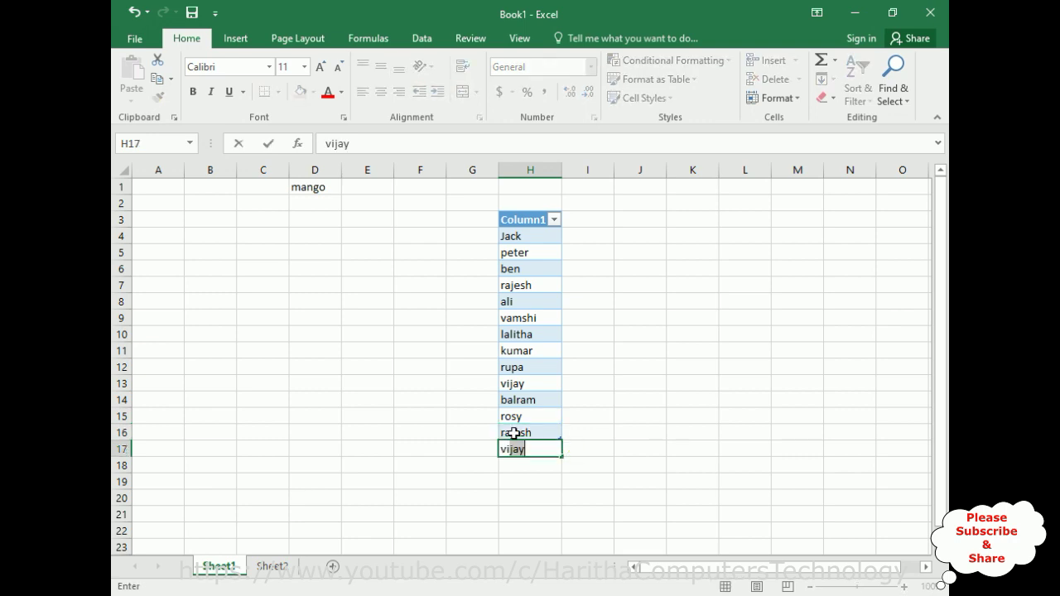
{"action": "key", "text": "Return"}
{"action": "type", "text": "peter"}
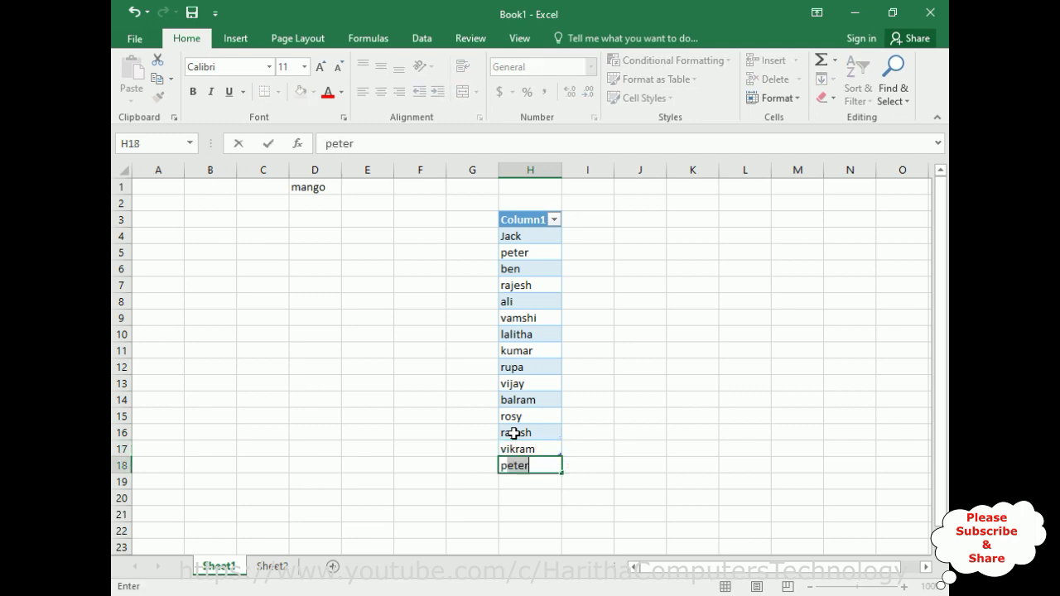
{"action": "key", "text": "Return"}
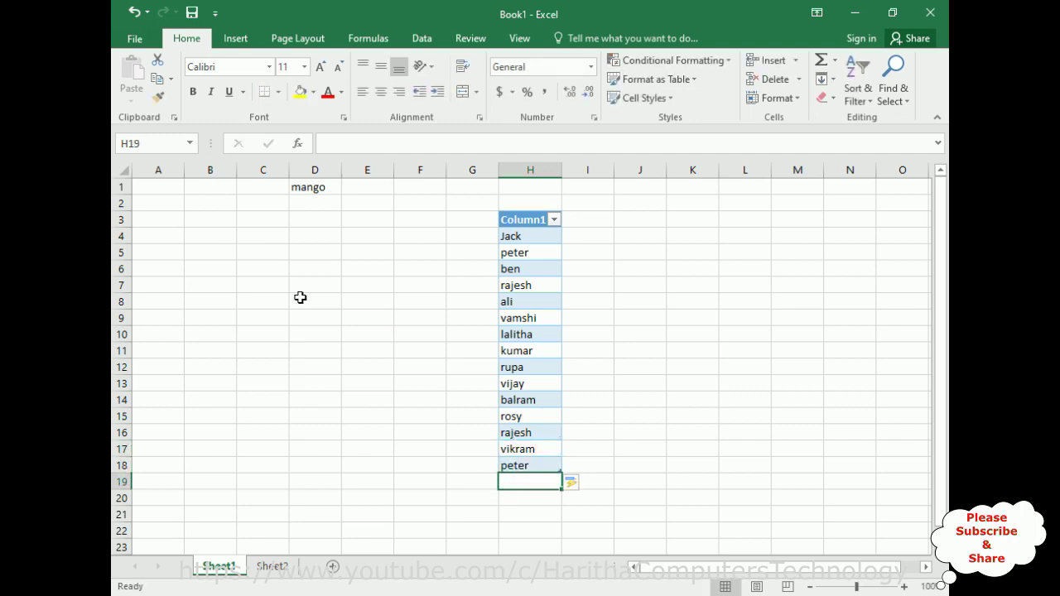
- Review E1's drop-down from first to last entry against the extended name table in column H
{"action": "left_click", "coordinate": [379, 186]}
{"action": "left_click", "coordinate": [400, 187]}
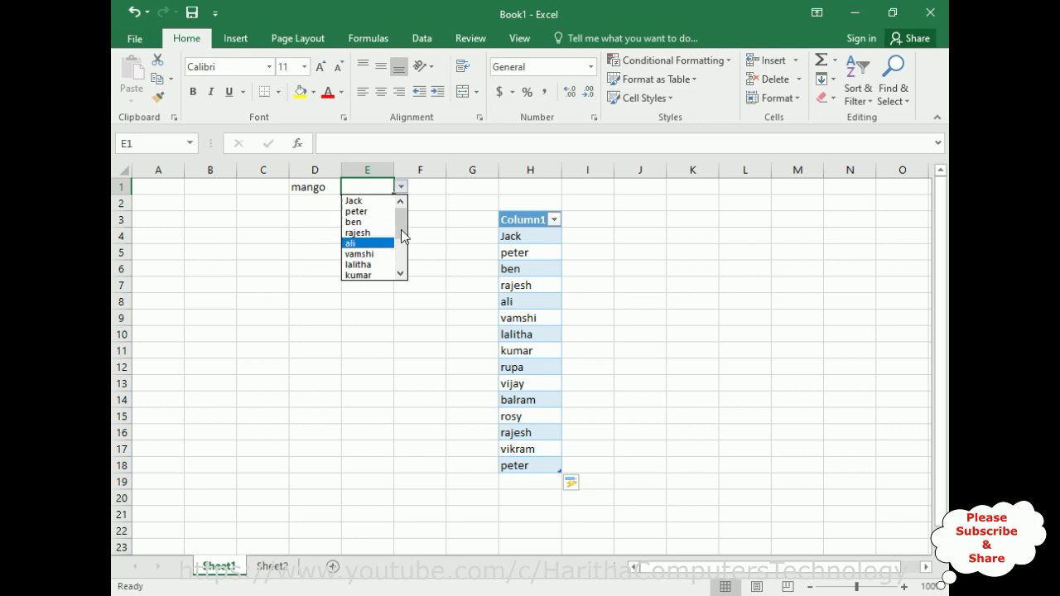
{"action": "scroll", "coordinate": [361, 242], "scroll_direction": "down", "scroll_amount": 3}
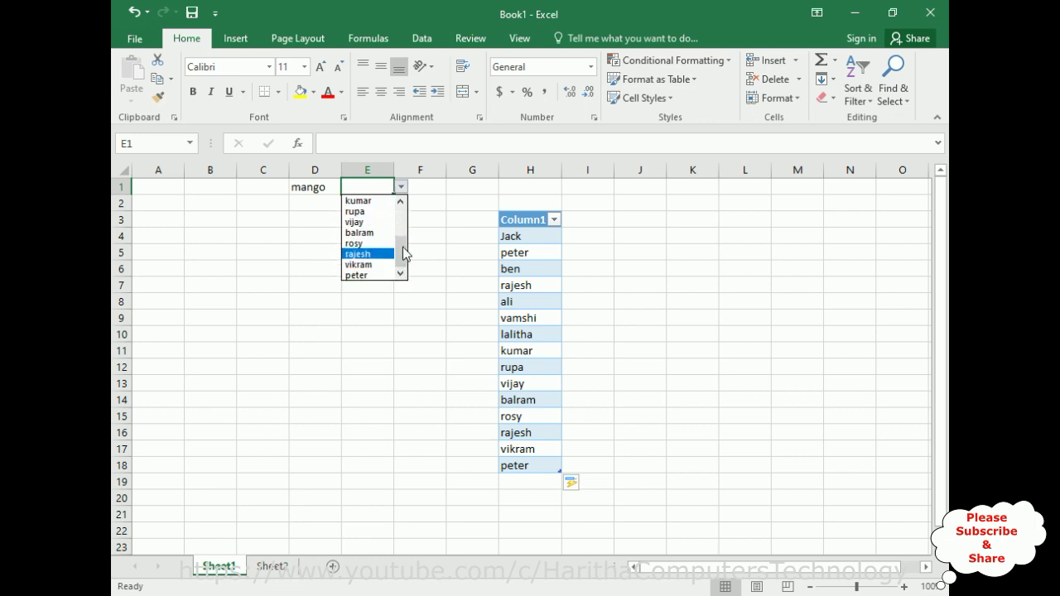
{"action": "left_click_drag", "start_coordinate": [402, 255], "coordinate": [399, 205]}
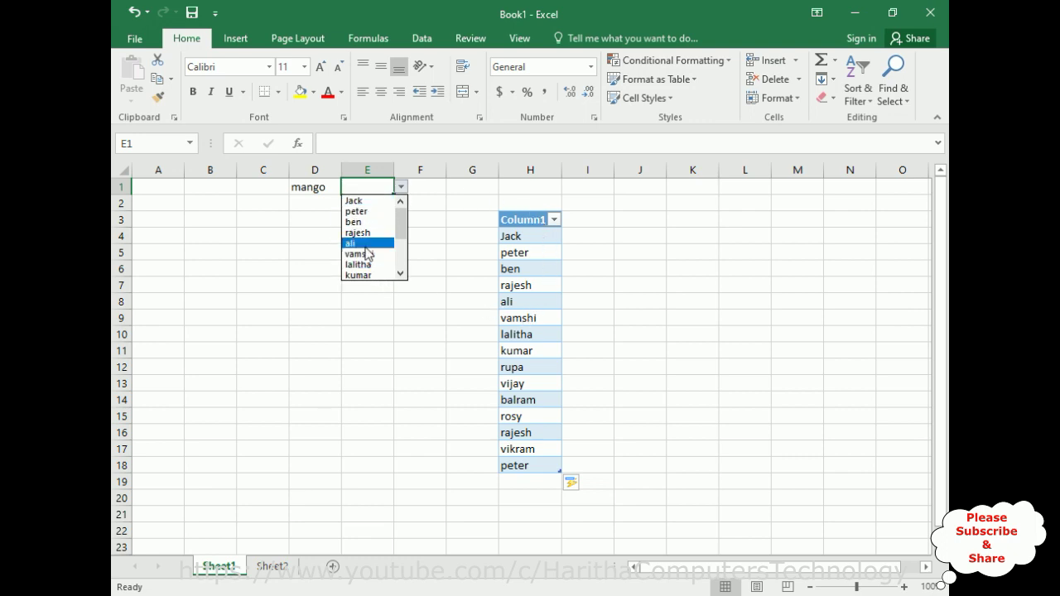
{"action": "left_click_drag", "start_coordinate": [405, 236], "coordinate": [402, 277]}
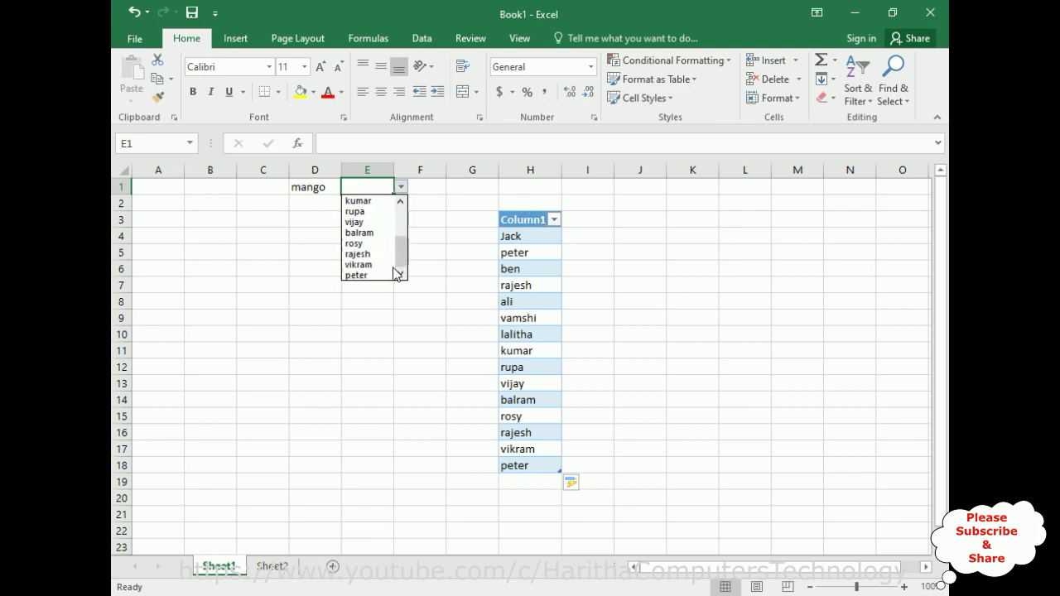
{"action": "left_click", "coordinate": [399, 207]}
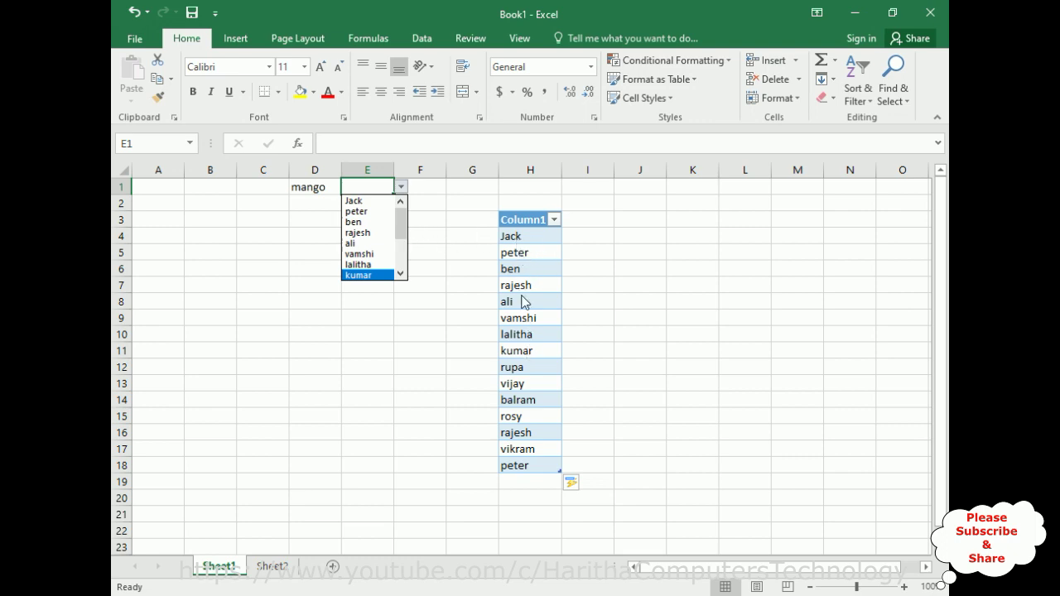
- Replace the name in table cell H11 with the initials KK
{"action": "double_click", "coordinate": [539, 351]}
{"action": "double_click", "coordinate": [539, 351]}
{"action": "key", "text": "BackSpace"}
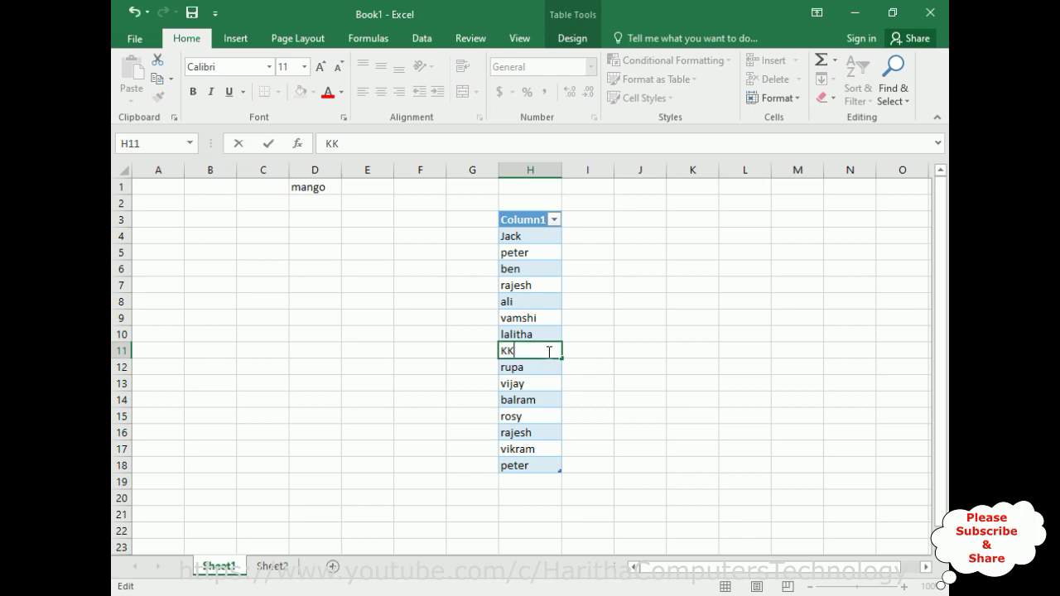
{"action": "key", "text": "Return"}
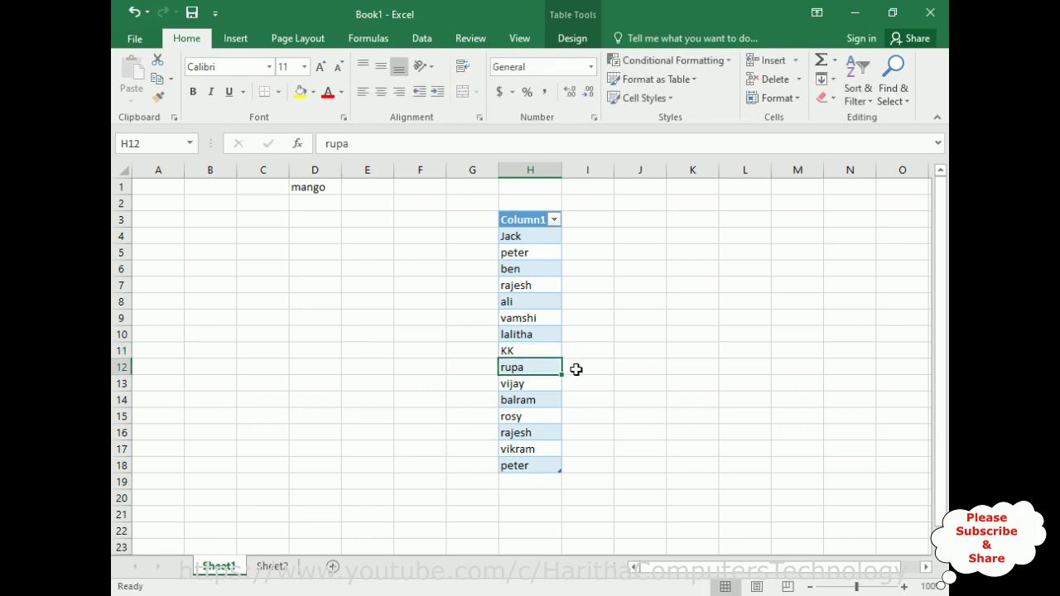
- Check E1's drop-down for the initials entered in H11
{"action": "left_click", "coordinate": [375, 187]}
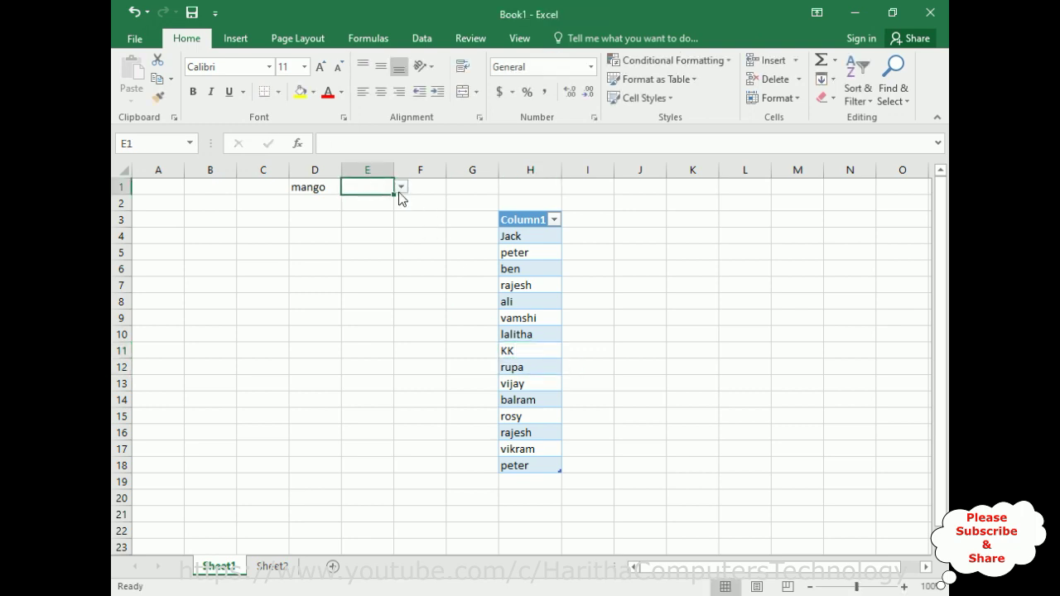
{"action": "left_click", "coordinate": [401, 187]}
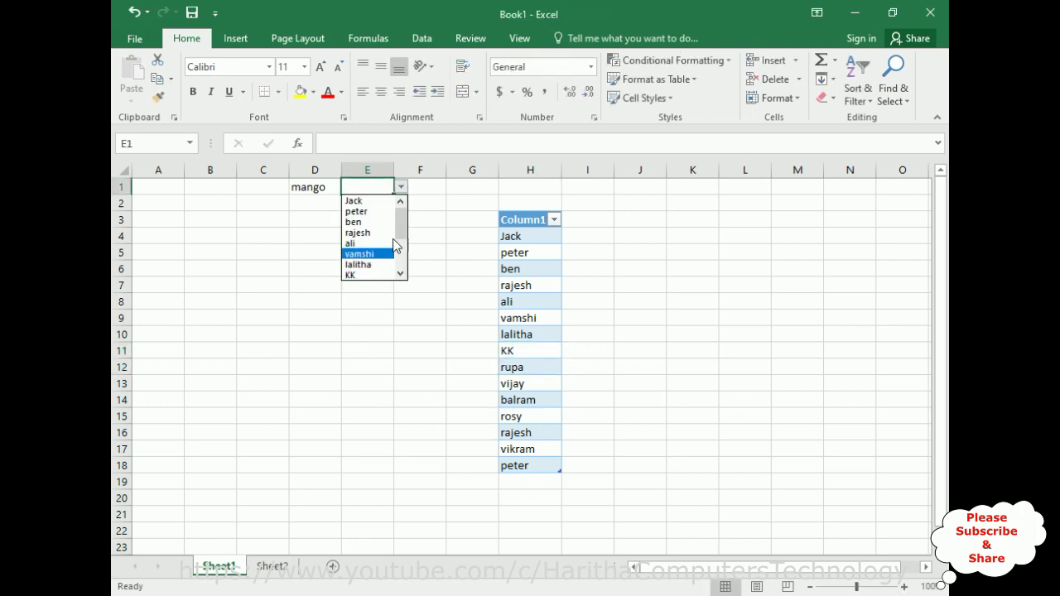
{"action": "left_click_drag", "start_coordinate": [402, 234], "coordinate": [405, 241]}
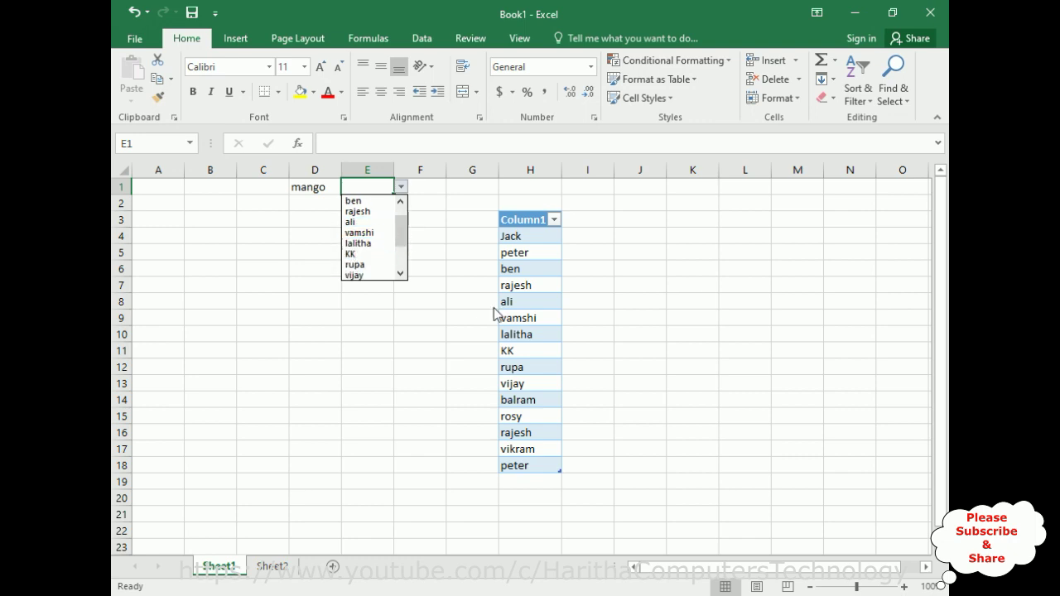
- Lengthen the initials in H11 into a surname in capital letters
{"action": "left_click", "coordinate": [520, 352]}
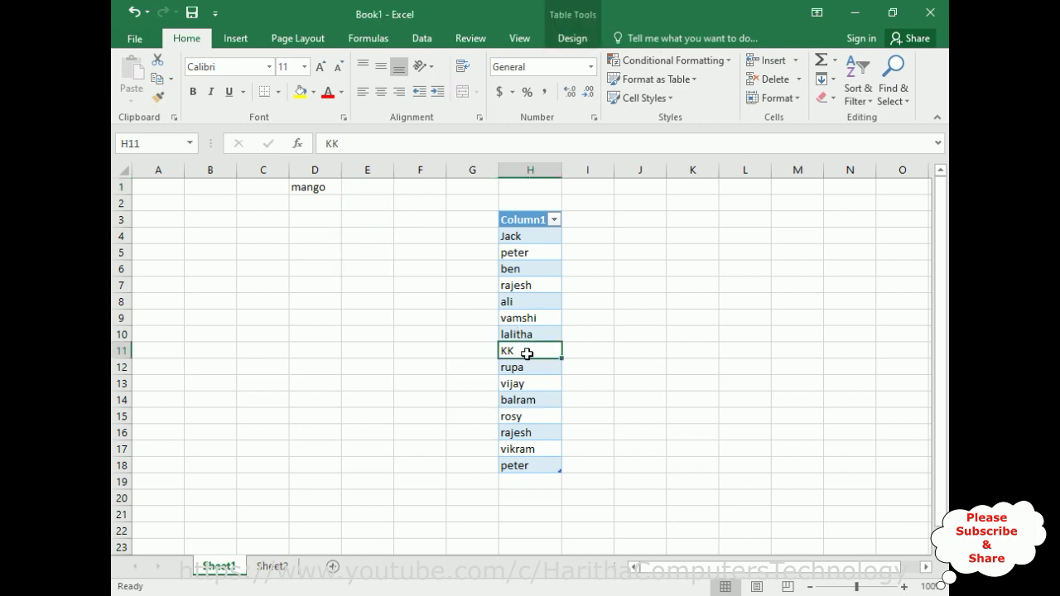
{"action": "double_click", "coordinate": [522, 351]}
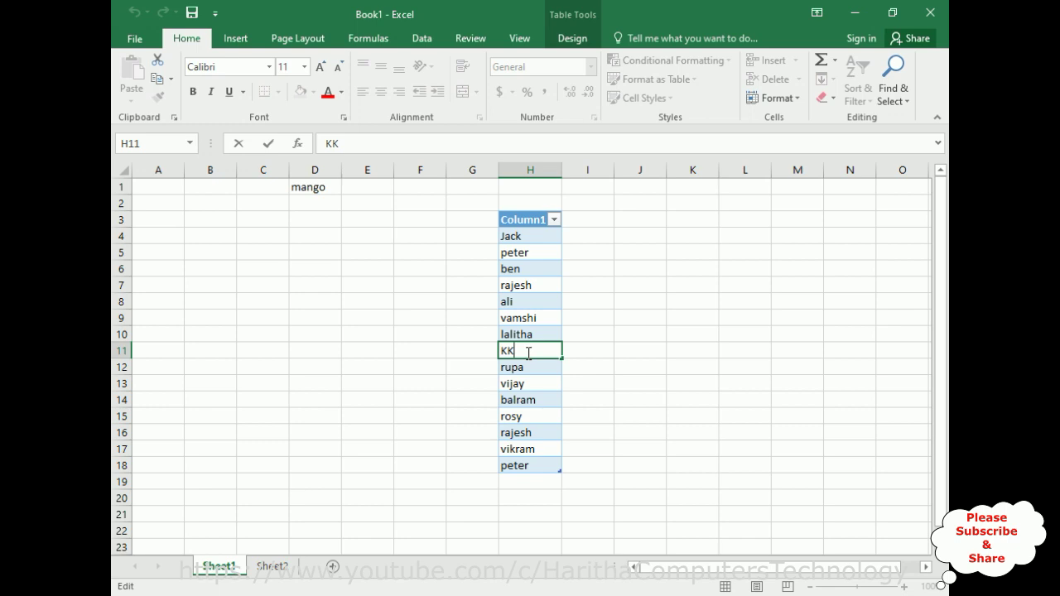
{"action": "type", "text": "APOOR"}
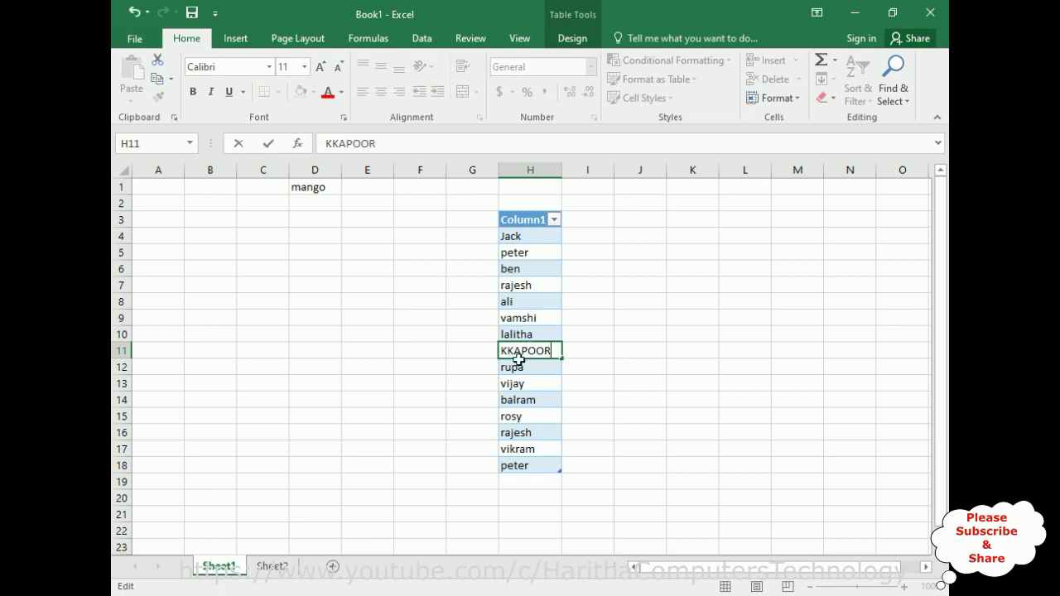
{"action": "key", "text": "Return"}
- Check how the capitalised surname from H11 is listed in E1's drop-down
{"action": "left_click", "coordinate": [390, 189]}
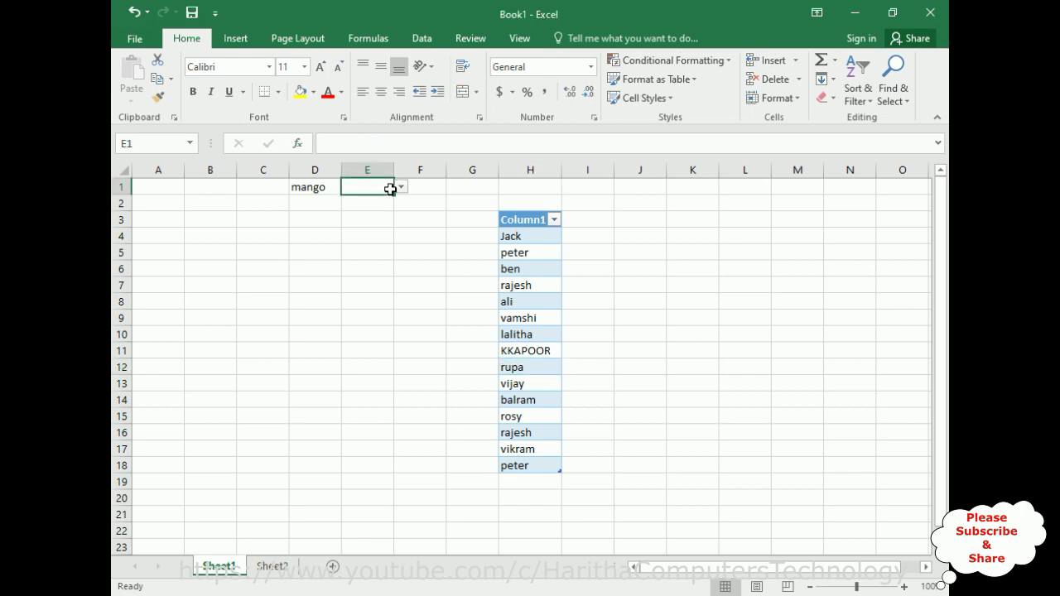
{"action": "left_click", "coordinate": [401, 187]}
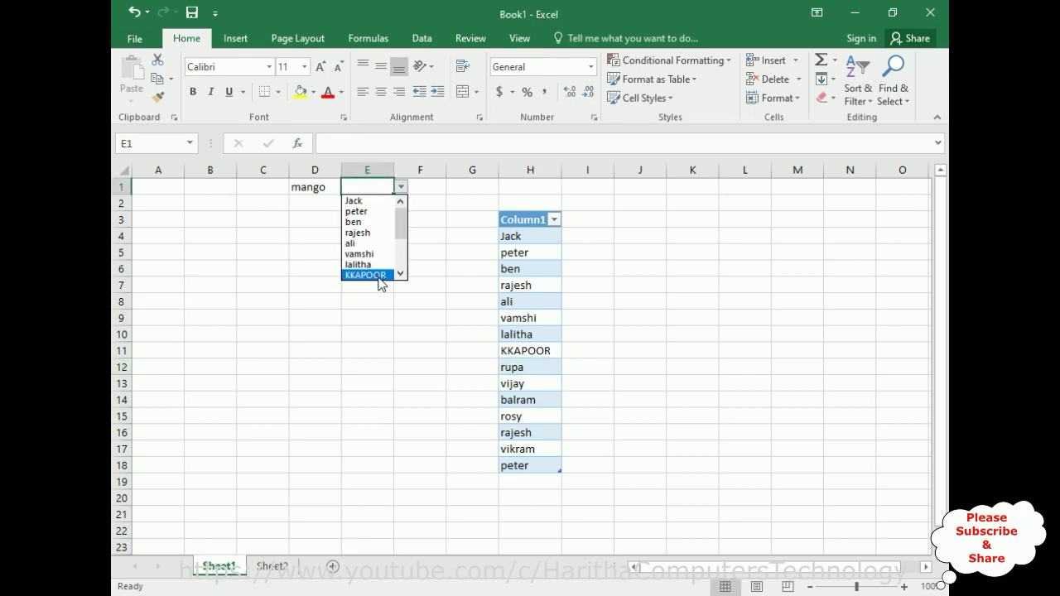
{"action": "scroll", "coordinate": [402, 236], "scroll_direction": "down", "scroll_amount": 2}
{"action": "scroll", "coordinate": [402, 236], "scroll_direction": "up", "scroll_amount": 2}
- Clear the contents of table cell H11, keeping its row in the table
{"action": "left_click", "coordinate": [552, 350]}
{"action": "left_click", "coordinate": [551, 350]}
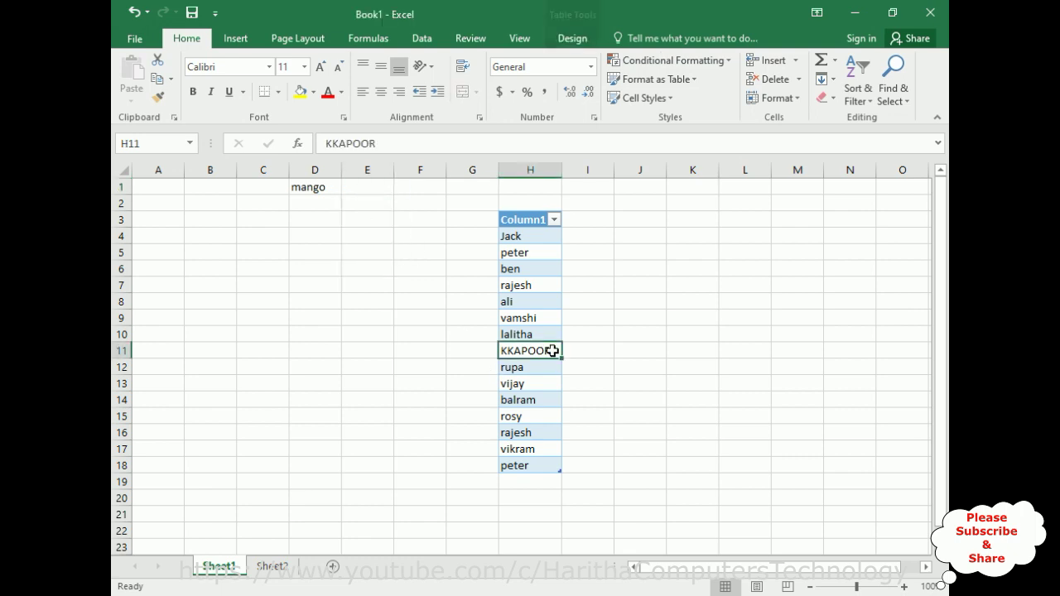
{"action": "double_click", "coordinate": [522, 350]}
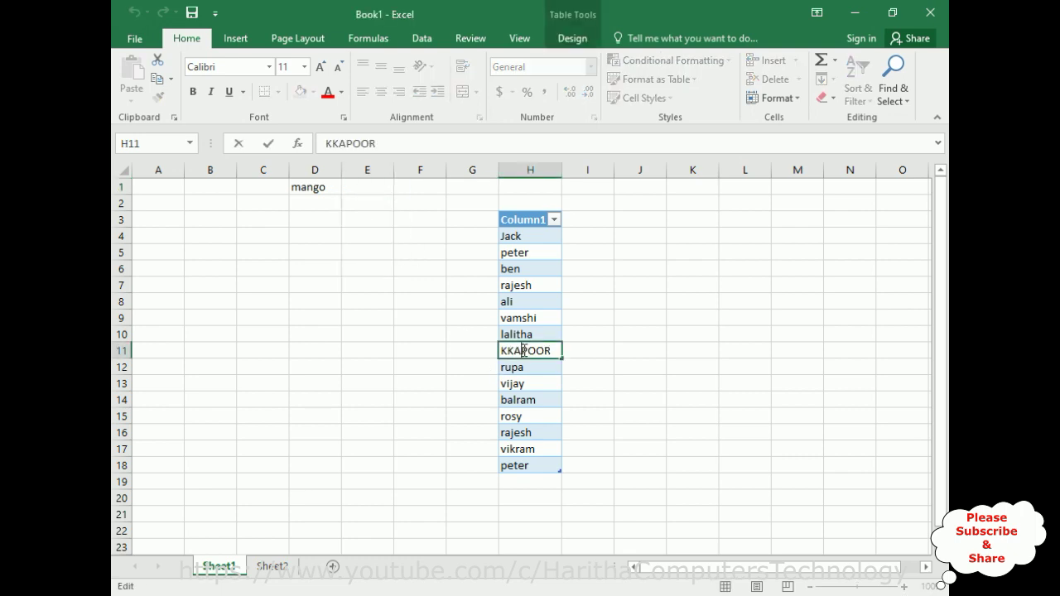
{"action": "double_click", "coordinate": [524, 350]}
{"action": "key", "text": "BackSpace"}
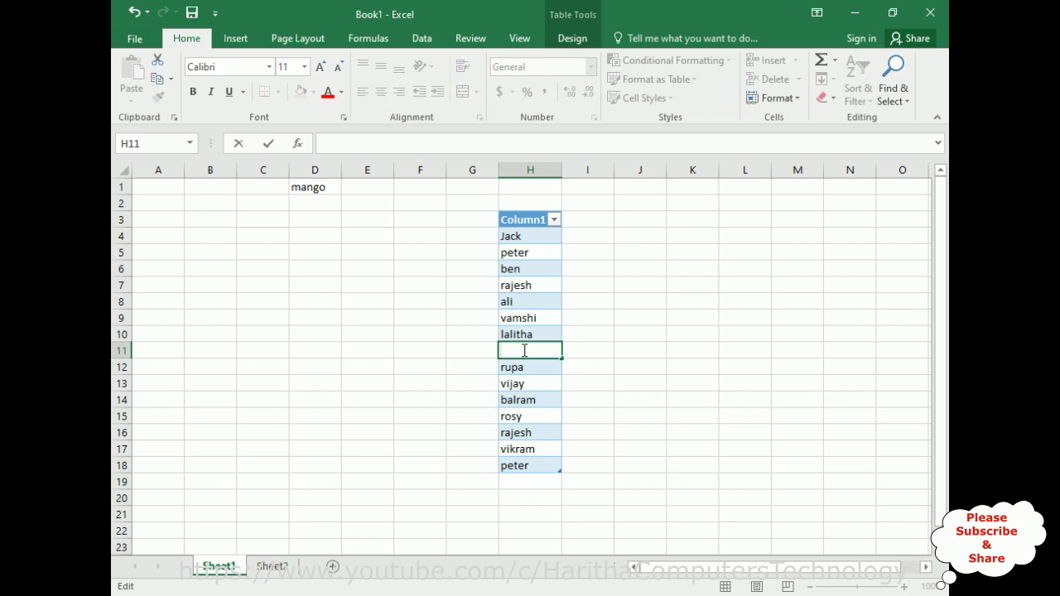
{"action": "key", "text": "Return"}
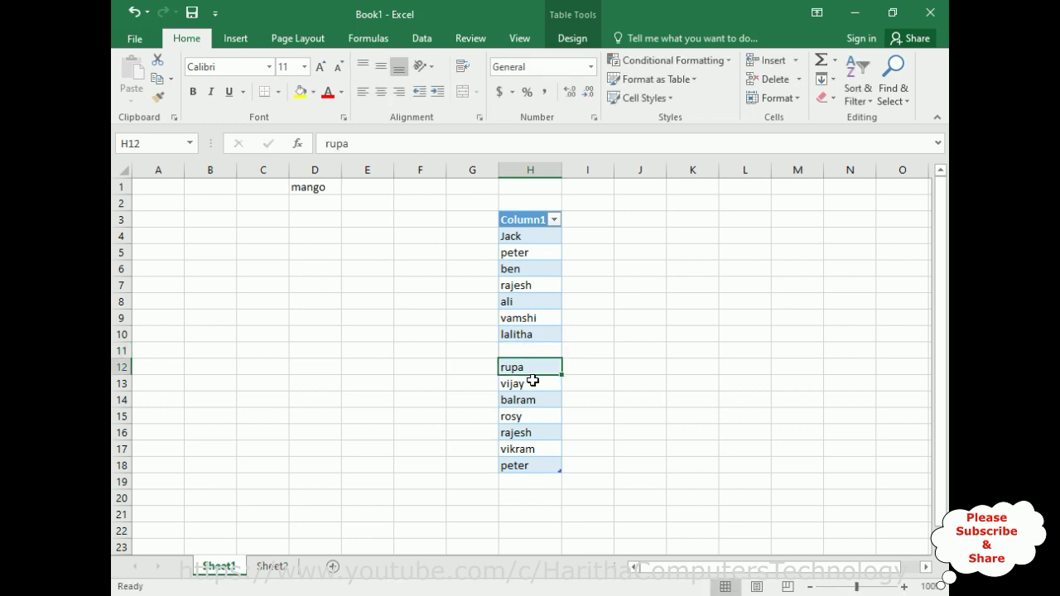
- Choose the fourth name in E1's drop-down, and examine the list at the position of the emptied cell H11
{"action": "left_click", "coordinate": [386, 187]}
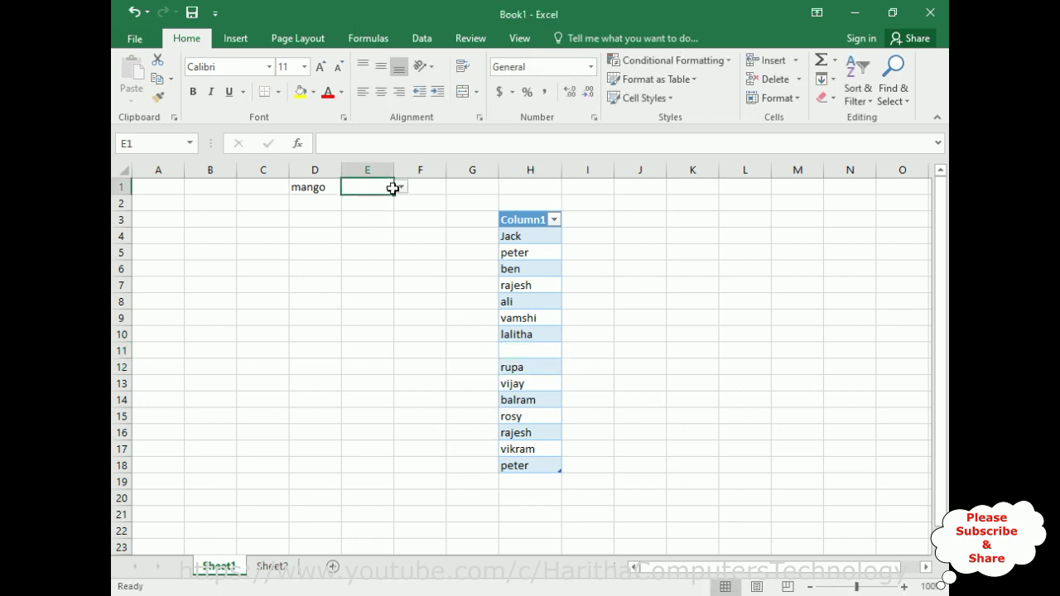
{"action": "left_click", "coordinate": [400, 188]}
{"action": "scroll", "coordinate": [401, 222], "scroll_direction": "up", "scroll_amount": 3}
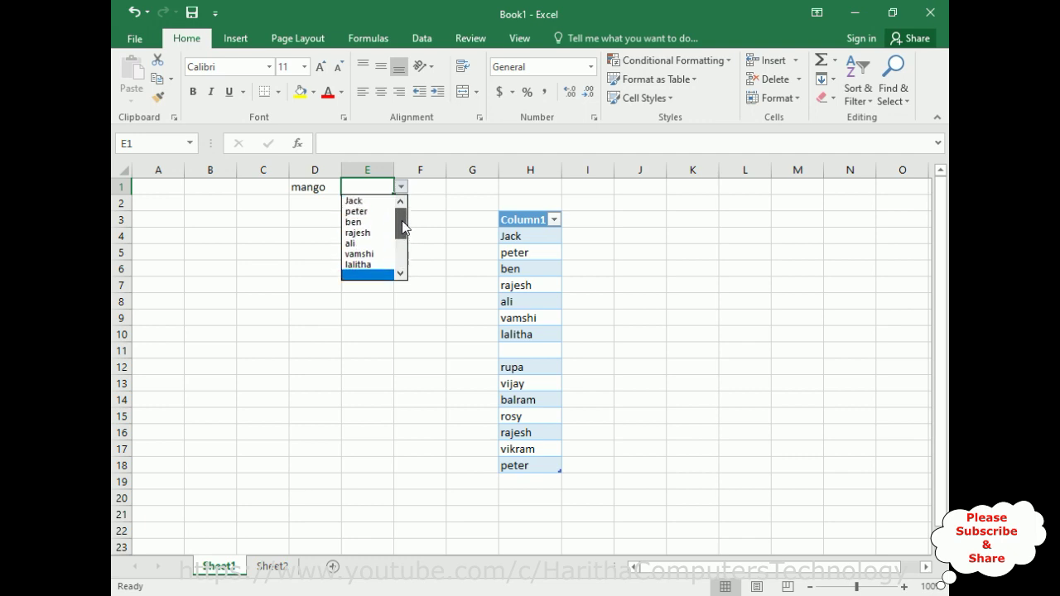
{"action": "left_click", "coordinate": [390, 234]}
{"action": "left_click", "coordinate": [400, 187]}
{"action": "left_click_drag", "start_coordinate": [402, 230], "coordinate": [401, 240]}
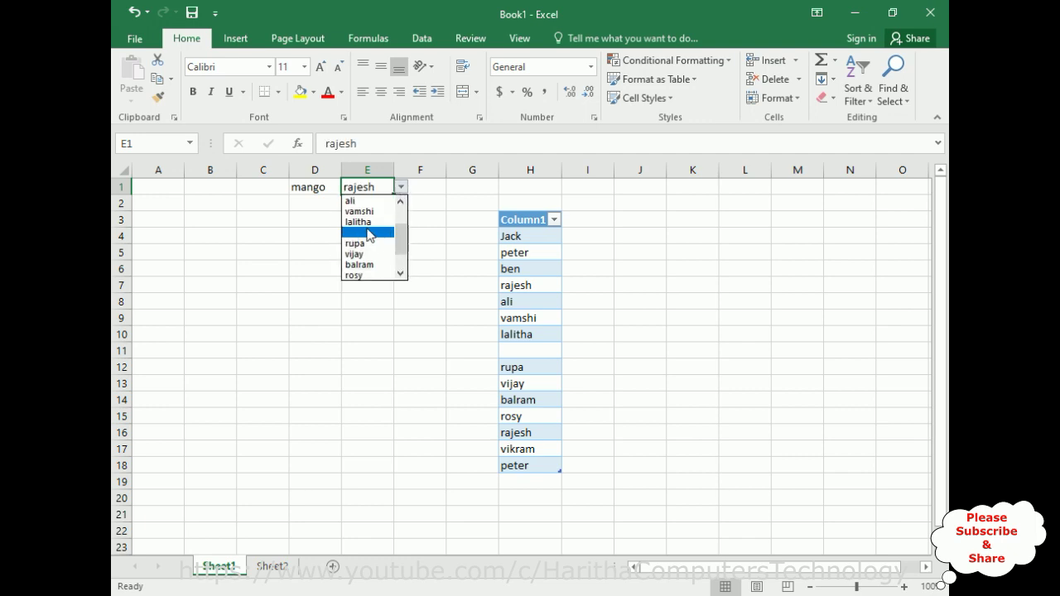
- Review the entries around the blank one in E1's drop-down, and delete the table row of the empty cell H11
{"action": "scroll", "coordinate": [401, 230], "scroll_direction": "up", "scroll_amount": 2}
{"action": "scroll", "coordinate": [402, 230], "scroll_direction": "down", "scroll_amount": 1}
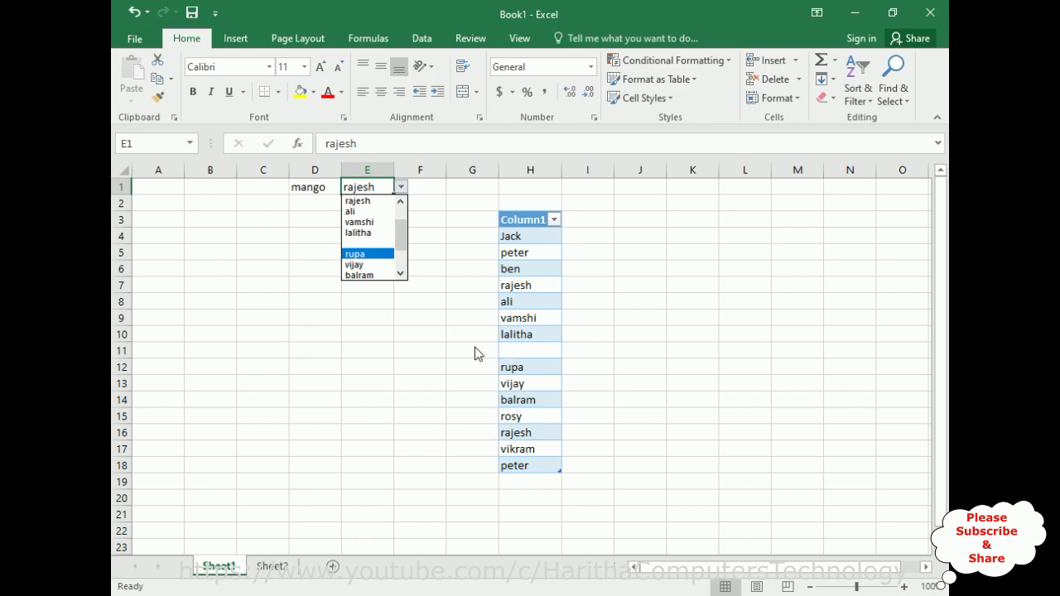
{"action": "key", "text": "Escape"}
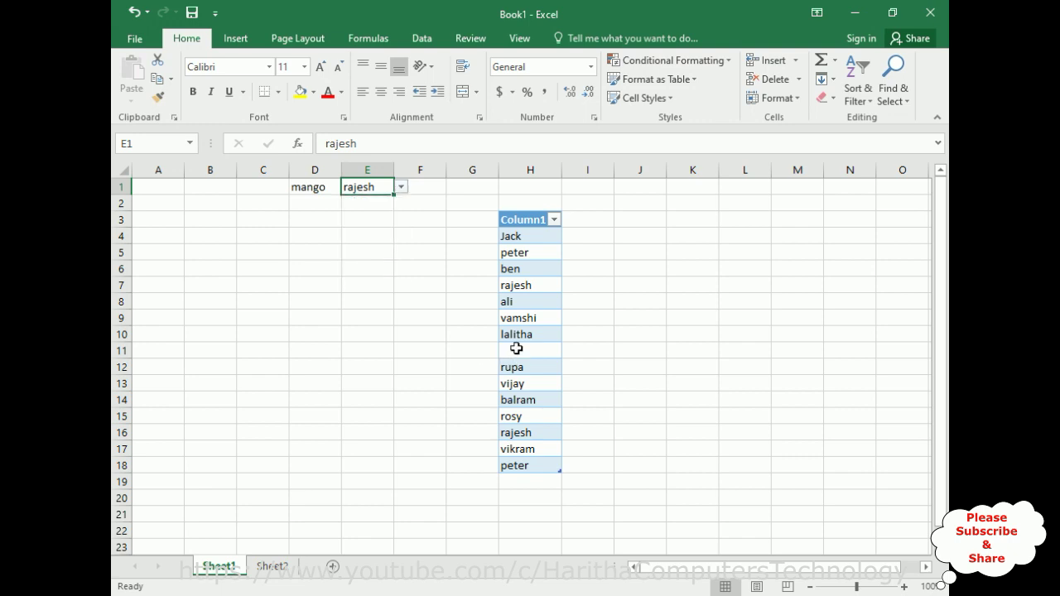
{"action": "right_click", "coordinate": [516, 349]}
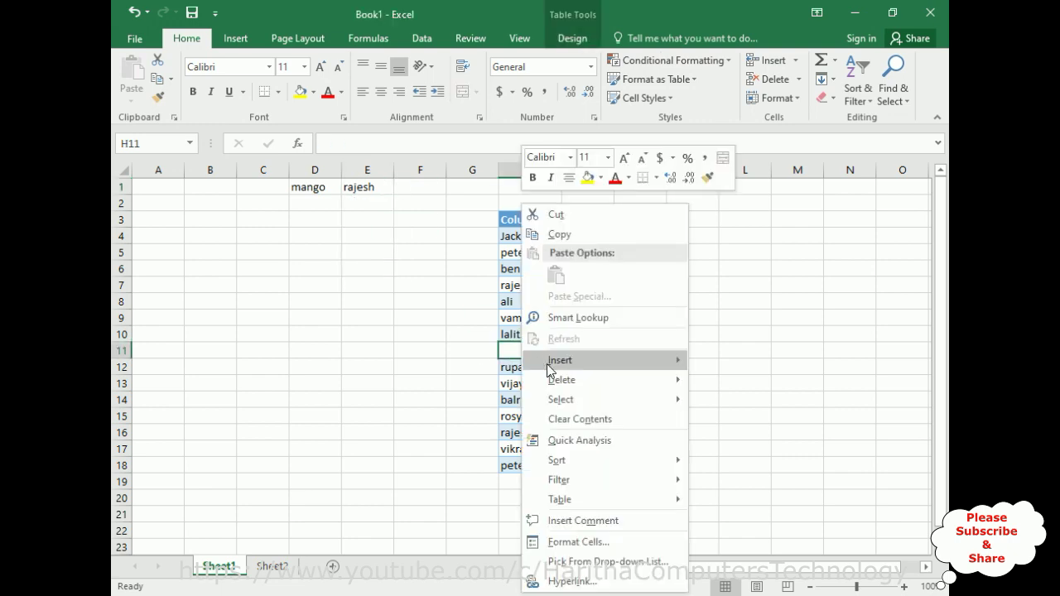
{"action": "mouse_move", "coordinate": [563, 379]}
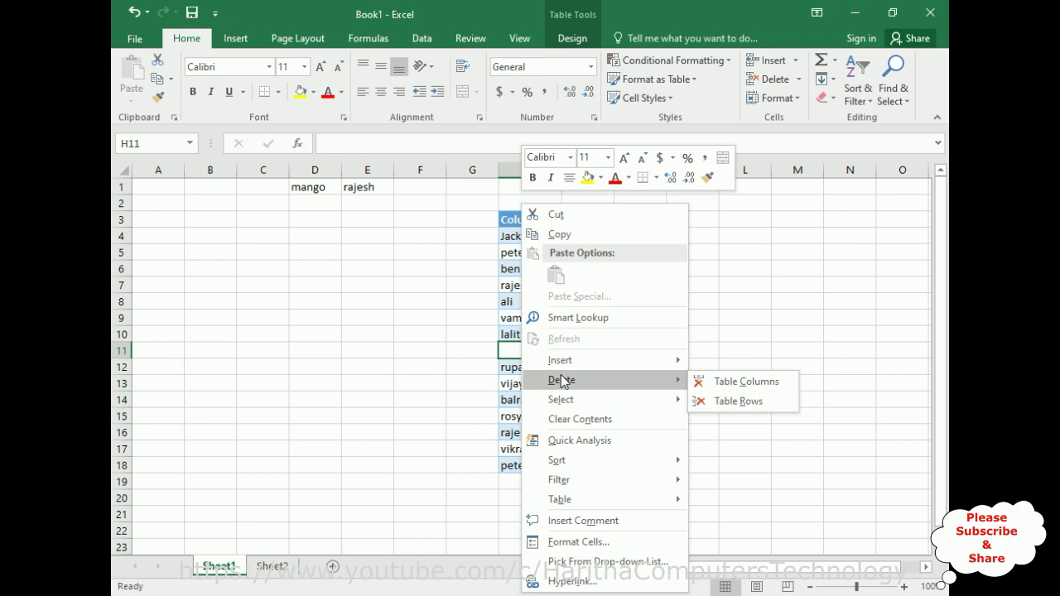
{"action": "left_click", "coordinate": [725, 400]}
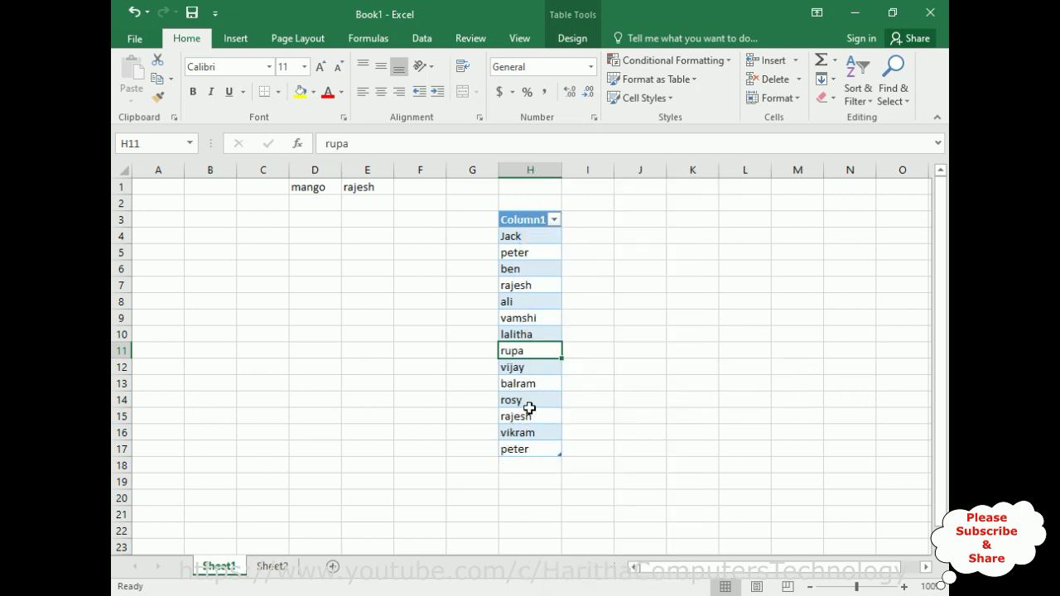
- Check E1's drop-down from its first to its last name for the blank entry of the deleted table row
{"action": "left_click", "coordinate": [381, 187]}
{"action": "left_click", "coordinate": [401, 187]}
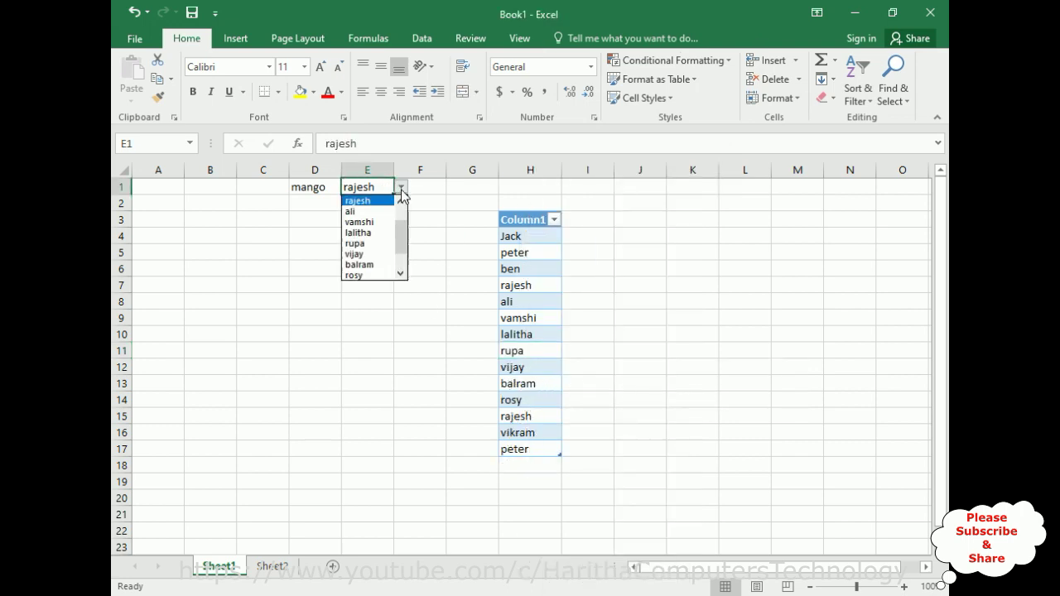
{"action": "scroll", "coordinate": [401, 228], "scroll_direction": "up", "scroll_amount": 1}
{"action": "scroll", "coordinate": [399, 232], "scroll_direction": "down", "scroll_amount": 2}
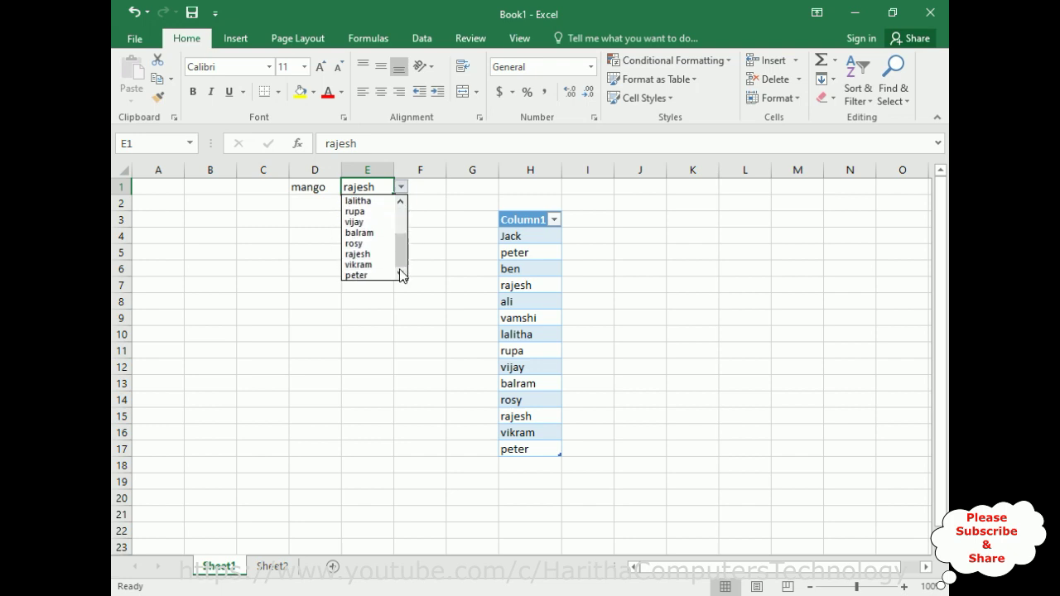
{"action": "scroll", "coordinate": [365, 248], "scroll_direction": "up", "scroll_amount": 2}
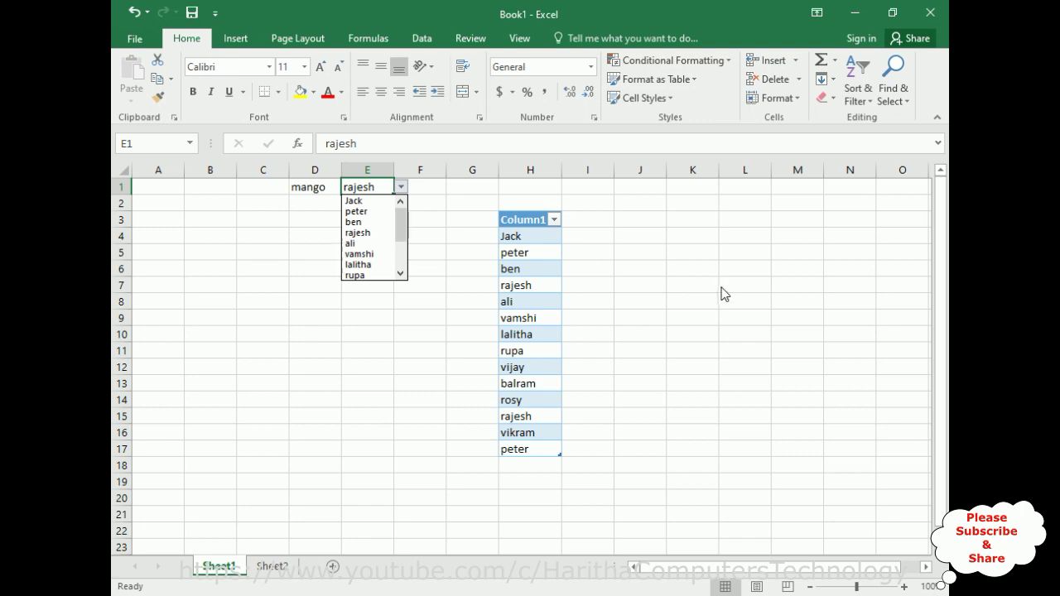
{"action": "key", "text": "Escape"}
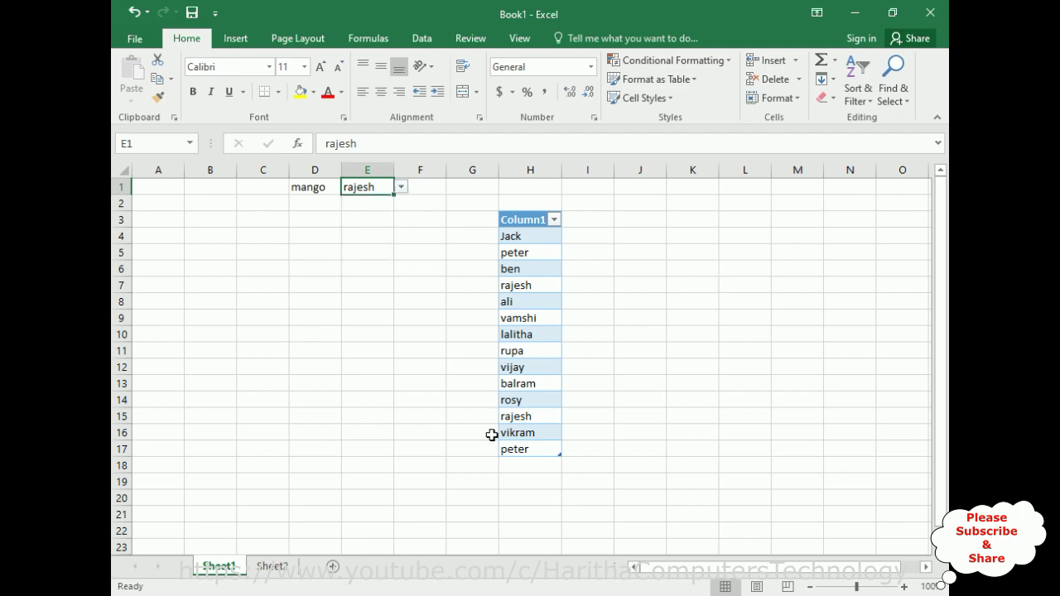